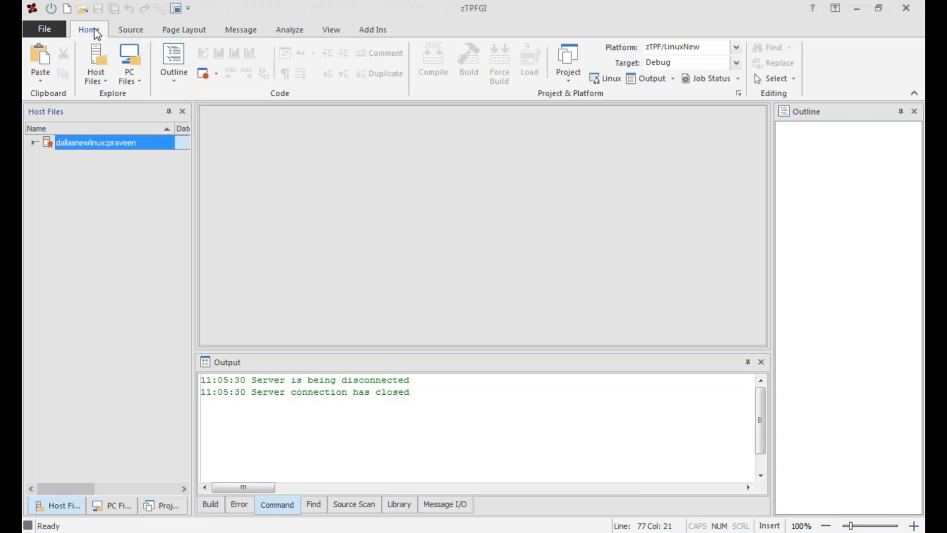
click(129, 30)
click(171, 33)
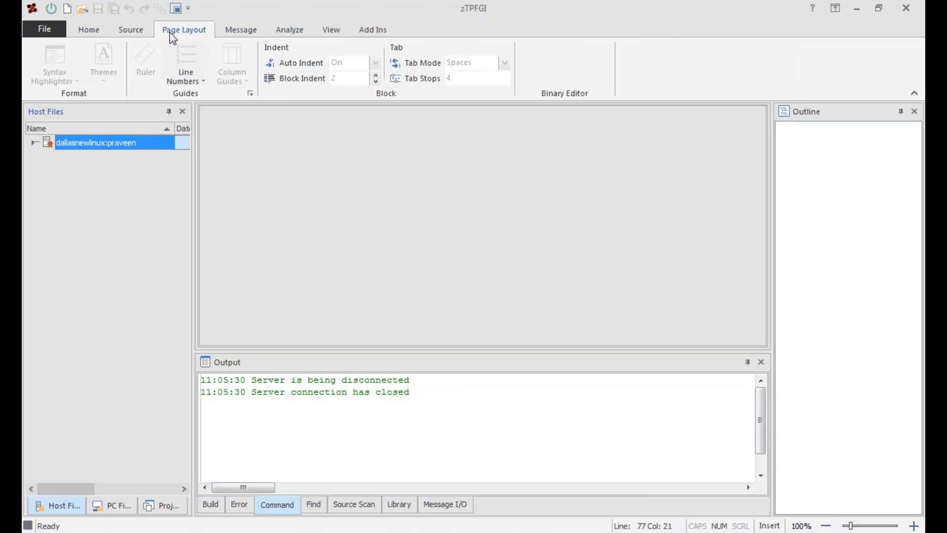
click(229, 35)
click(286, 31)
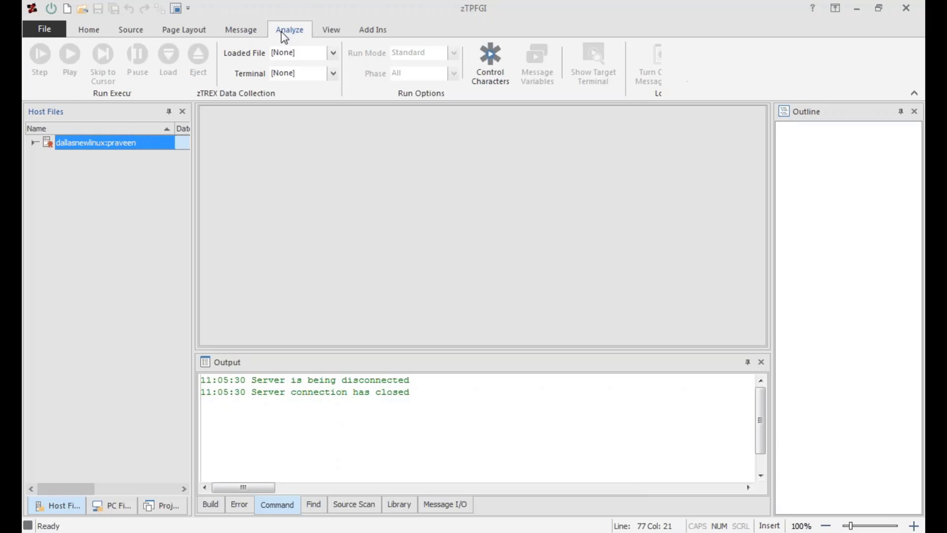
click(332, 30)
click(370, 31)
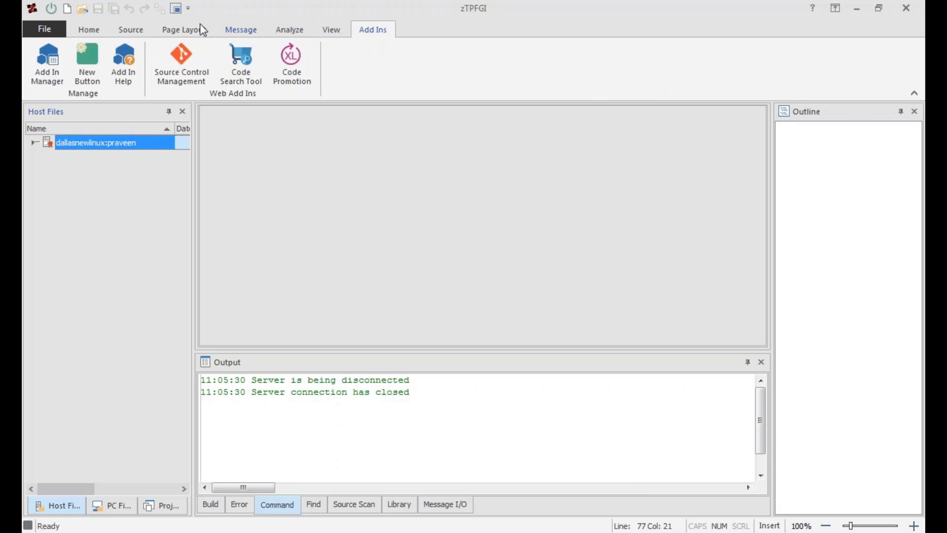
click(90, 31)
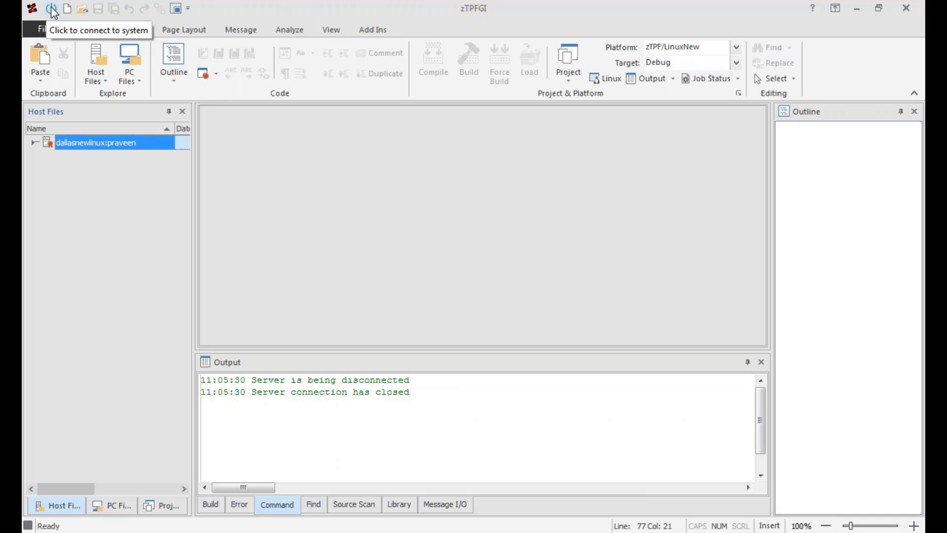
Connect to the available Webinar system VPZTPF9.
click(52, 8)
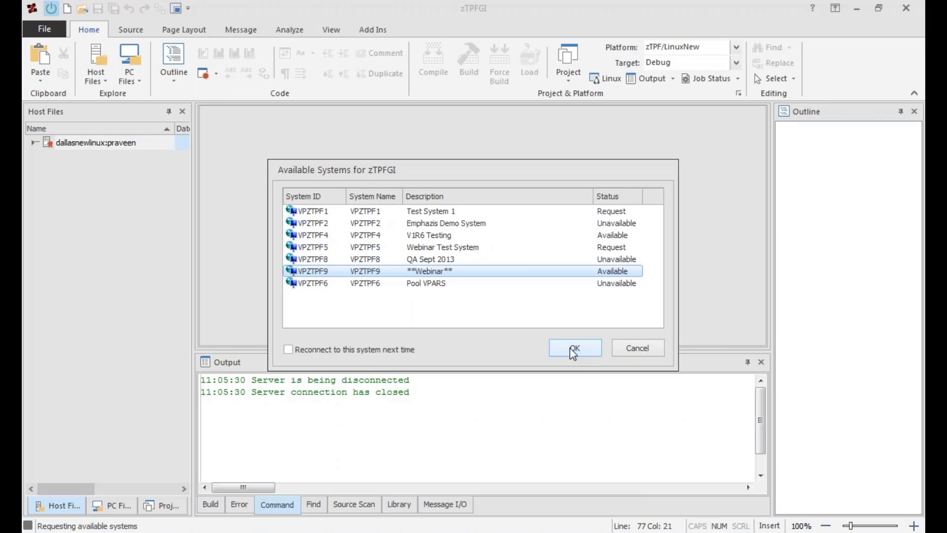
click(574, 350)
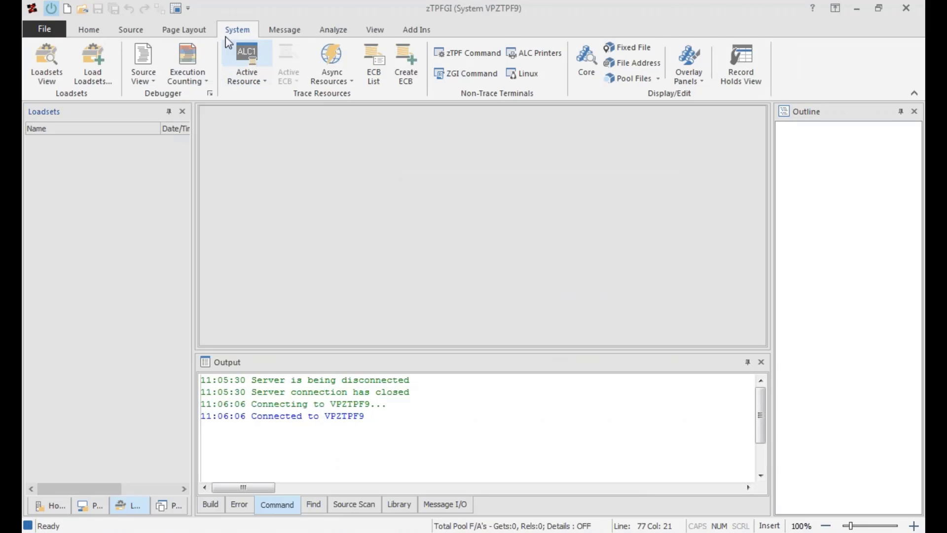
Start a PGM async trace resource that captures entry to the program APE4.
click(350, 82)
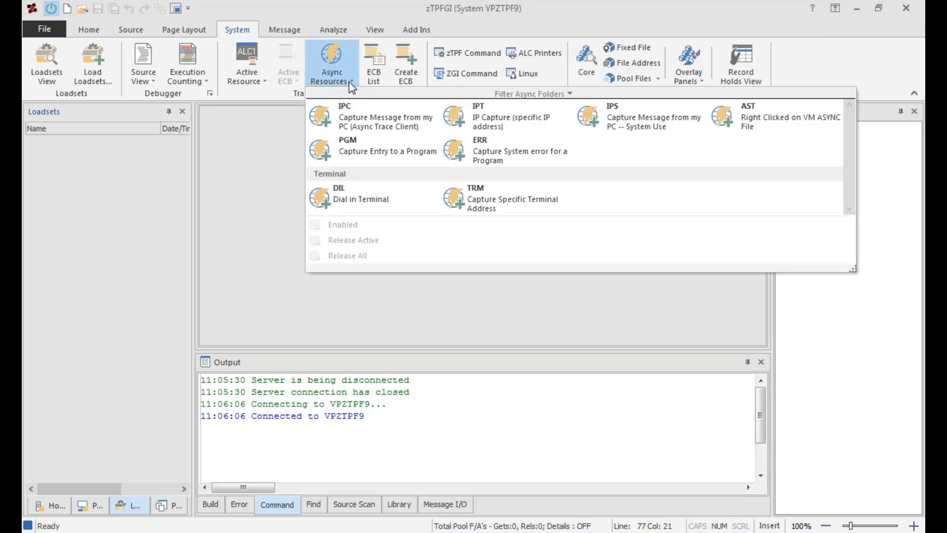
click(351, 82)
click(344, 79)
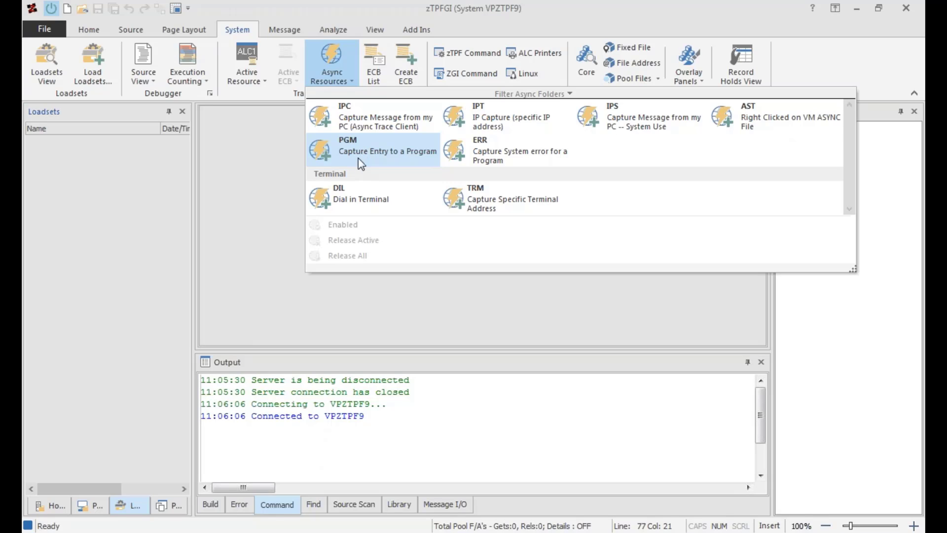
click(380, 150)
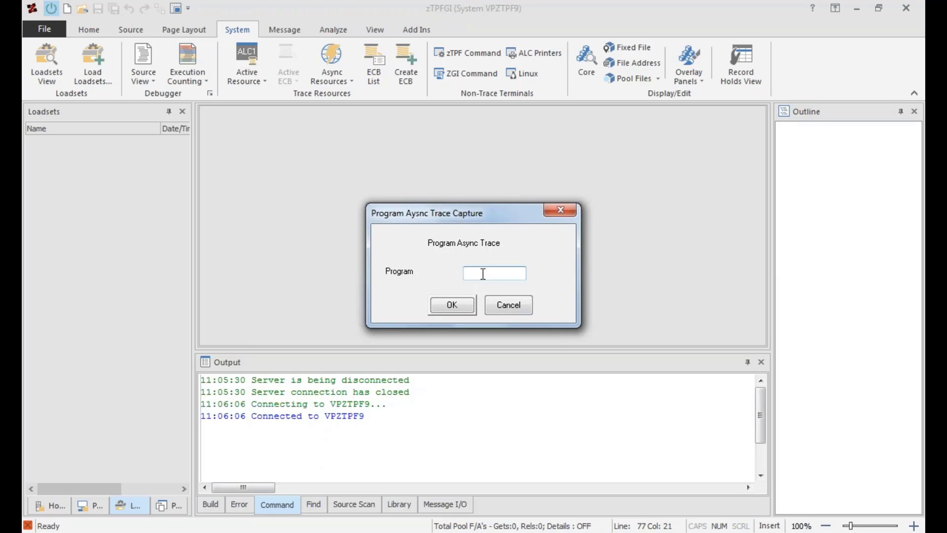
text(APE4)
click(453, 306)
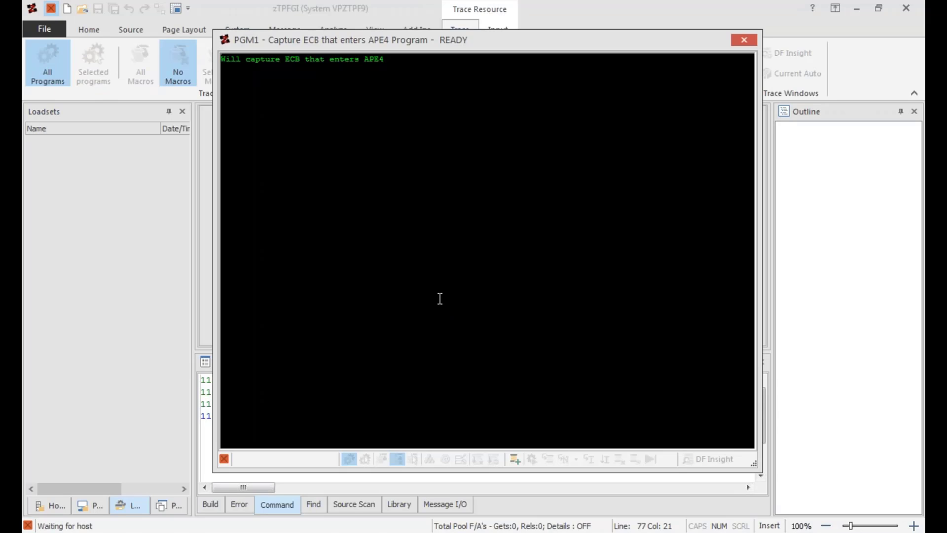
Close the PGM1 trace window and reopen it from the active trace resources.
mouse_move(524, 49)
mouse_down()
mouse_move(524, 72)
mouse_move(417, 60)
mouse_move(439, 80)
mouse_move(431, 105)
mouse_up()
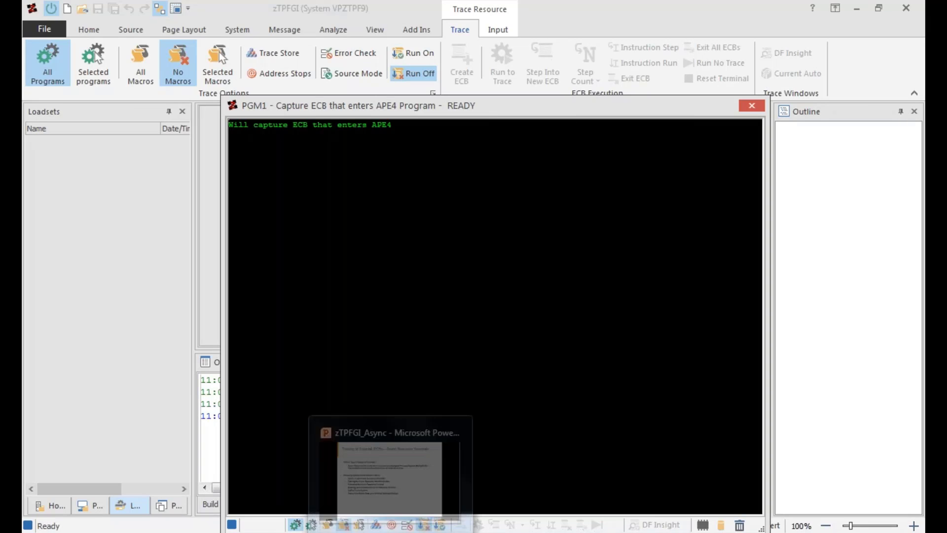
click(390, 514)
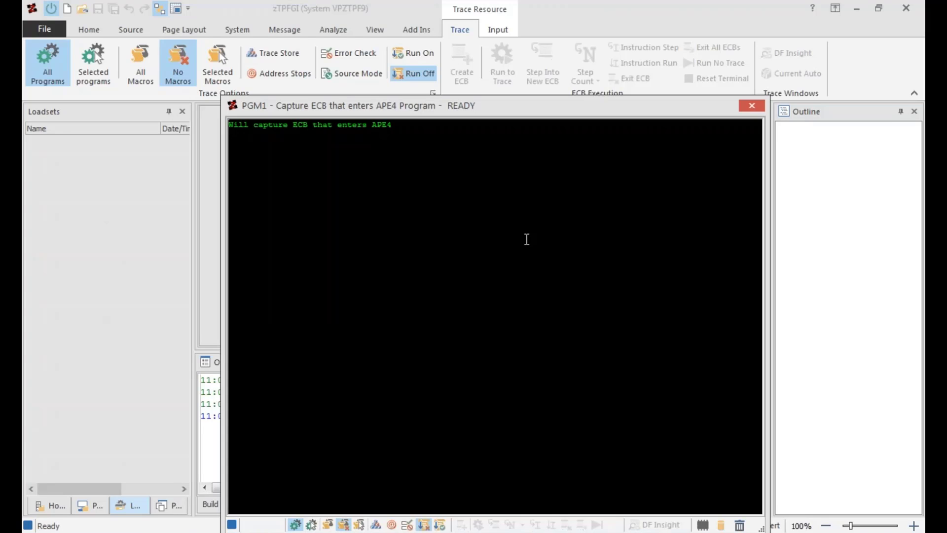
click(752, 105)
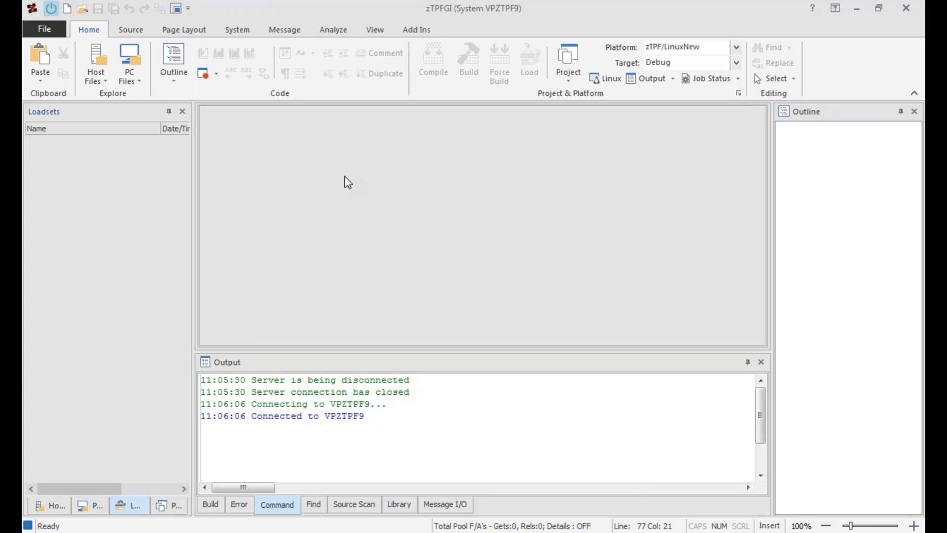
click(235, 32)
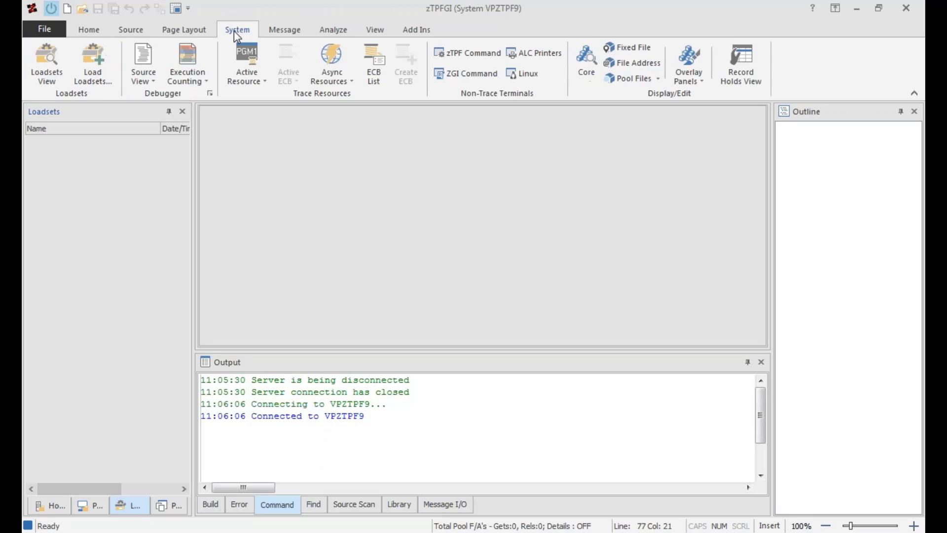
click(264, 84)
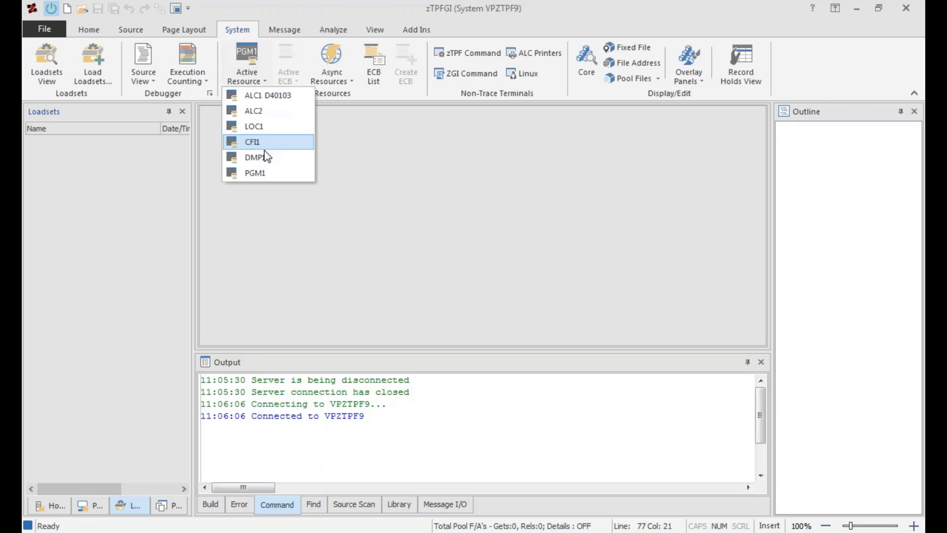
click(257, 176)
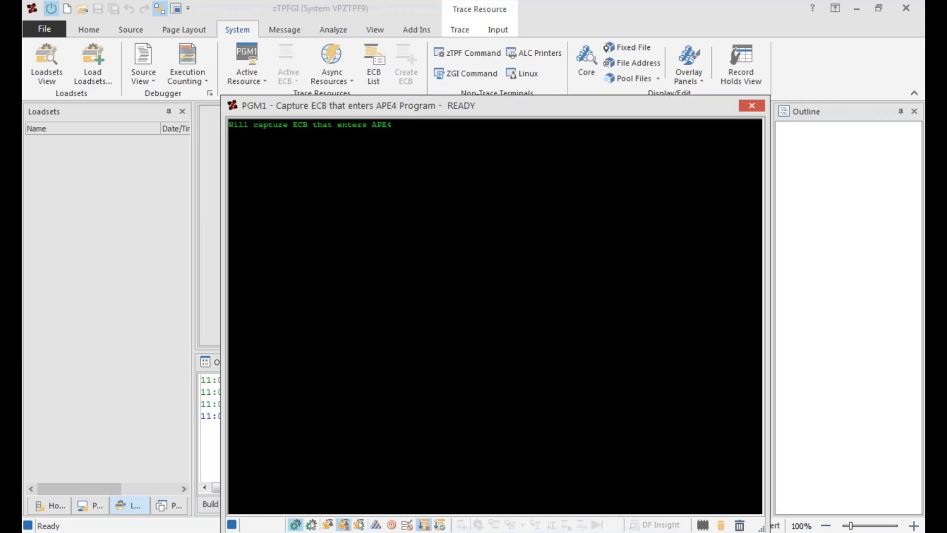
Switch to the TN3270 Plus terminal session, clear its screen and submit the command zape4.
key(alt+Tab)
click(333, 265)
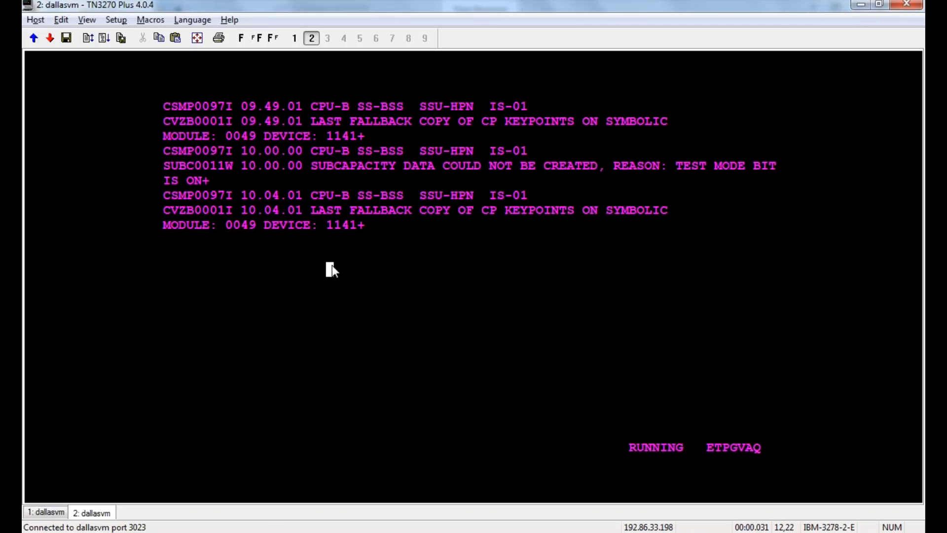
key(Escape)
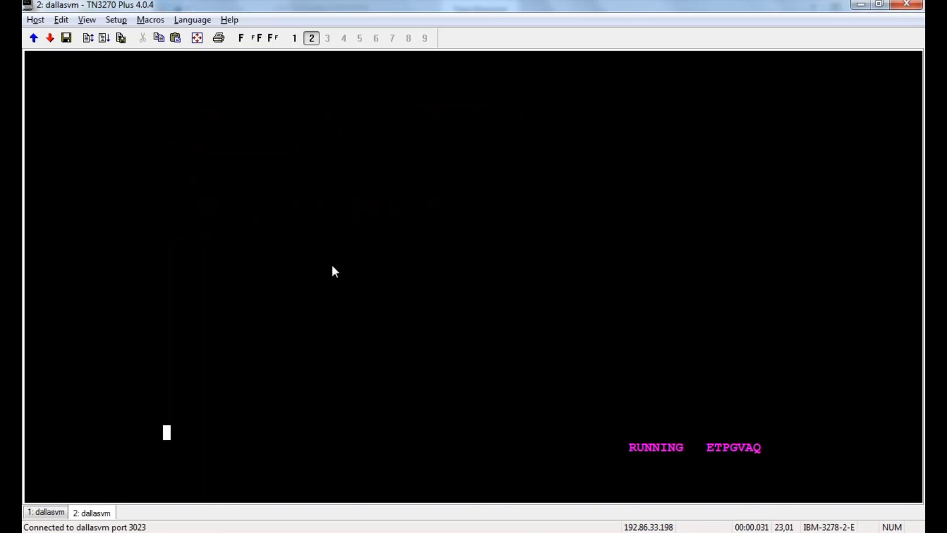
text(zape4)
key(Return)
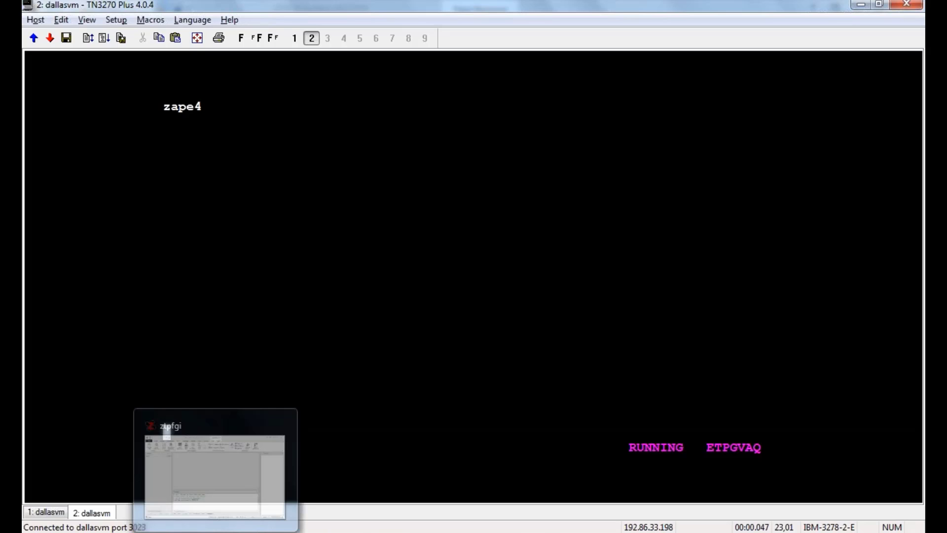
Switch back to zTPFGI and examine the captured ECB's views from EBW through FP Registers, ending on the Graphical view.
click(216, 532)
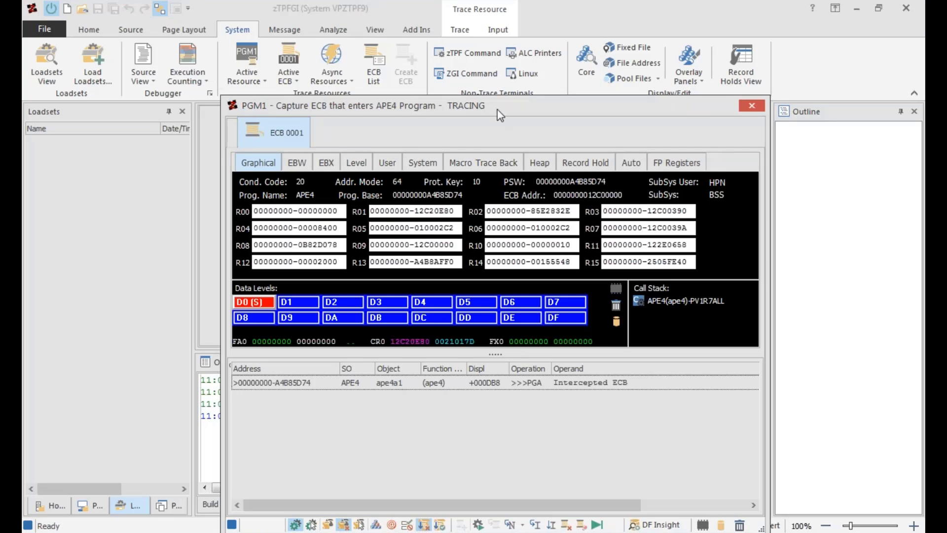
drag(496, 108, 492, 57)
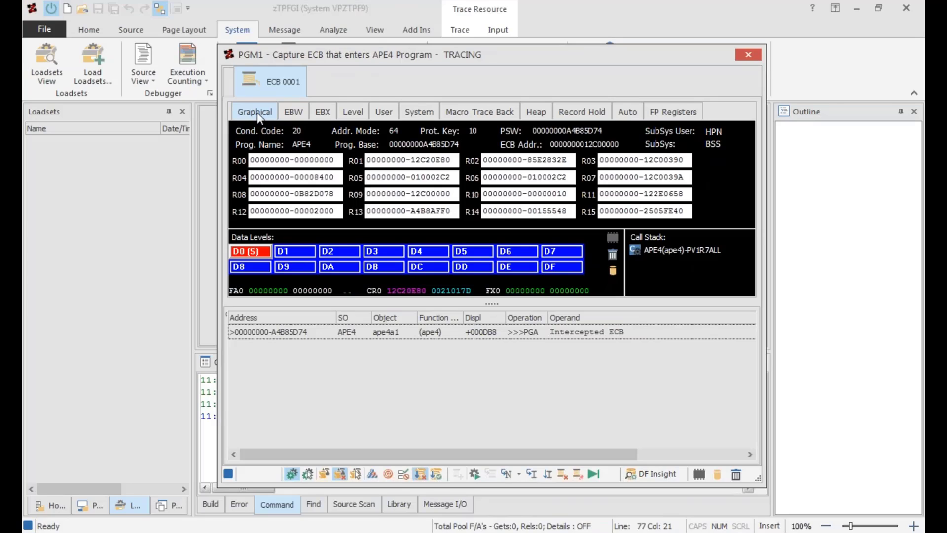
click(292, 114)
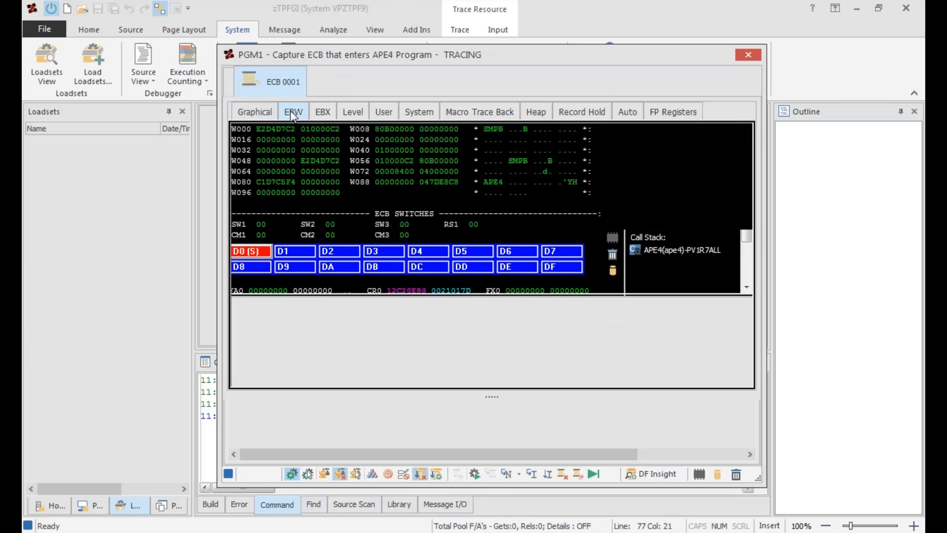
click(323, 112)
click(348, 113)
click(384, 113)
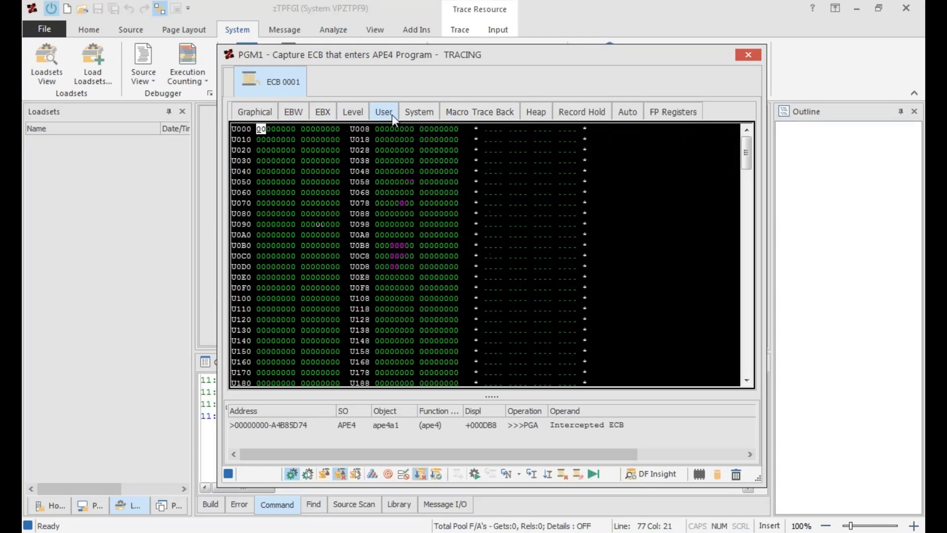
click(417, 116)
click(466, 114)
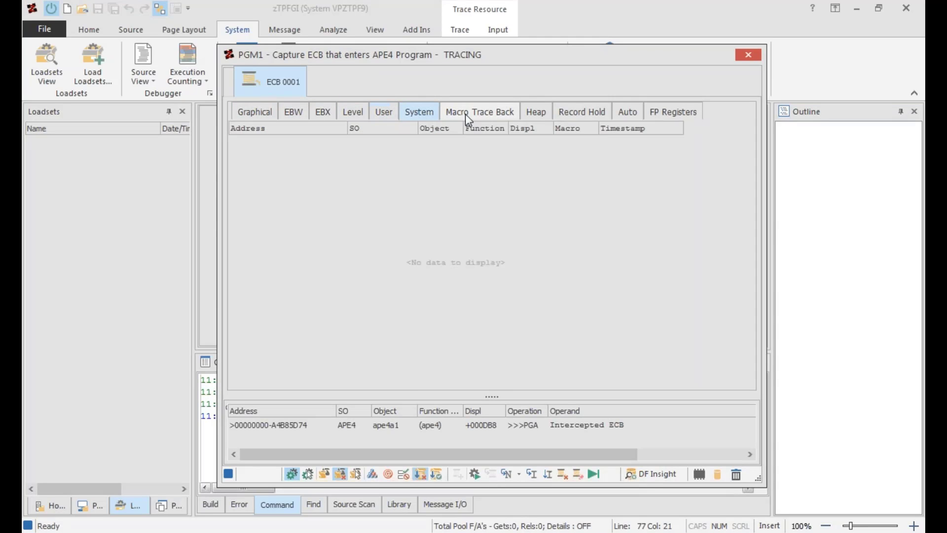
click(540, 115)
click(595, 113)
click(625, 113)
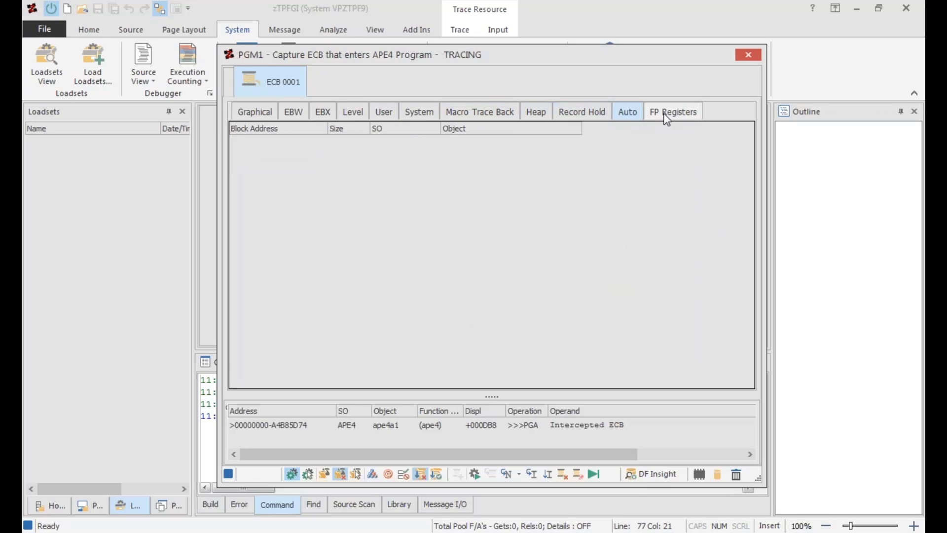
click(666, 117)
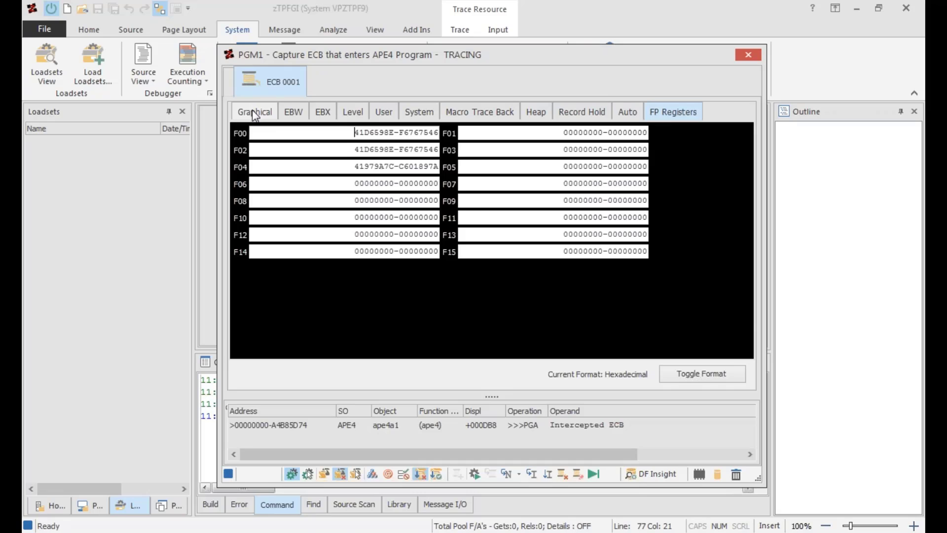
click(252, 111)
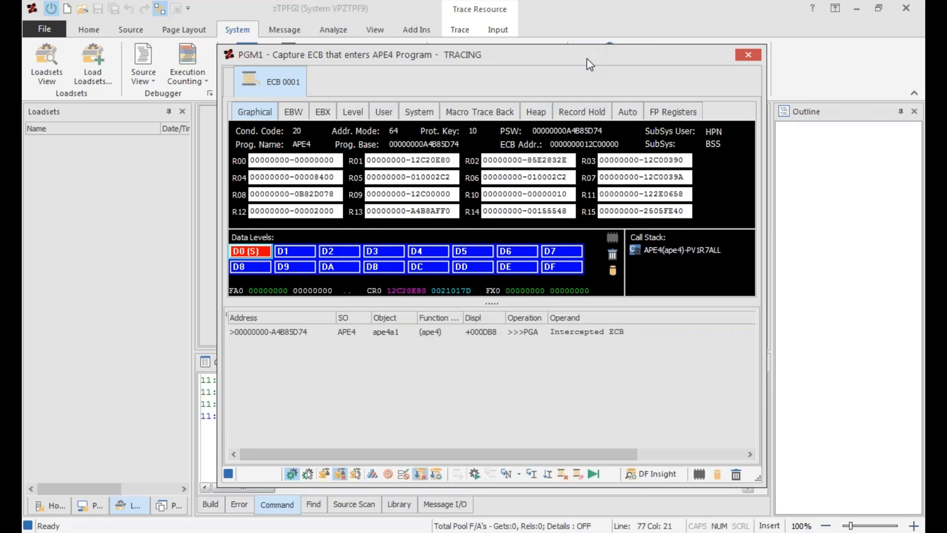
Move the PGM1 trace window clear of the ribbon and review the trace options and ECB execution commands.
drag(587, 58, 588, 41)
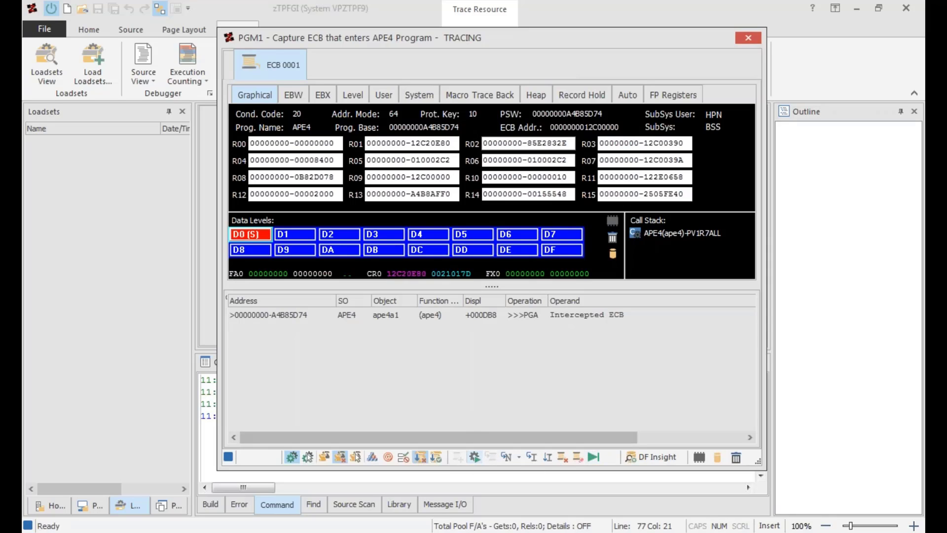
drag(587, 39, 602, 45)
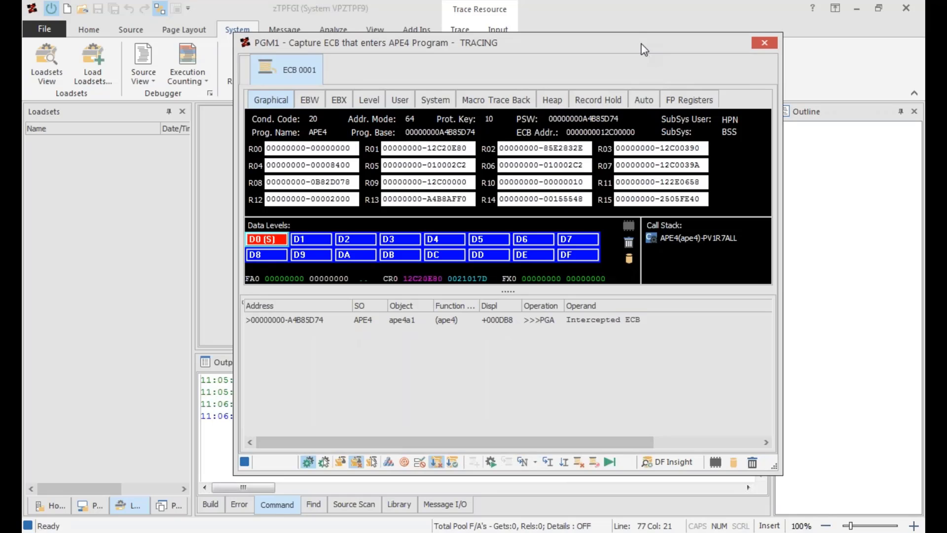
drag(645, 50, 662, 133)
click(462, 30)
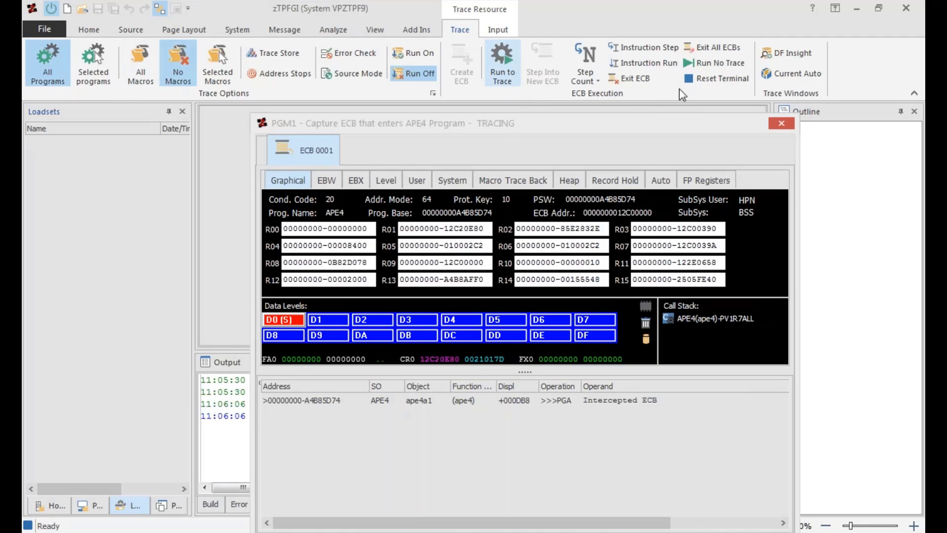
click(537, 126)
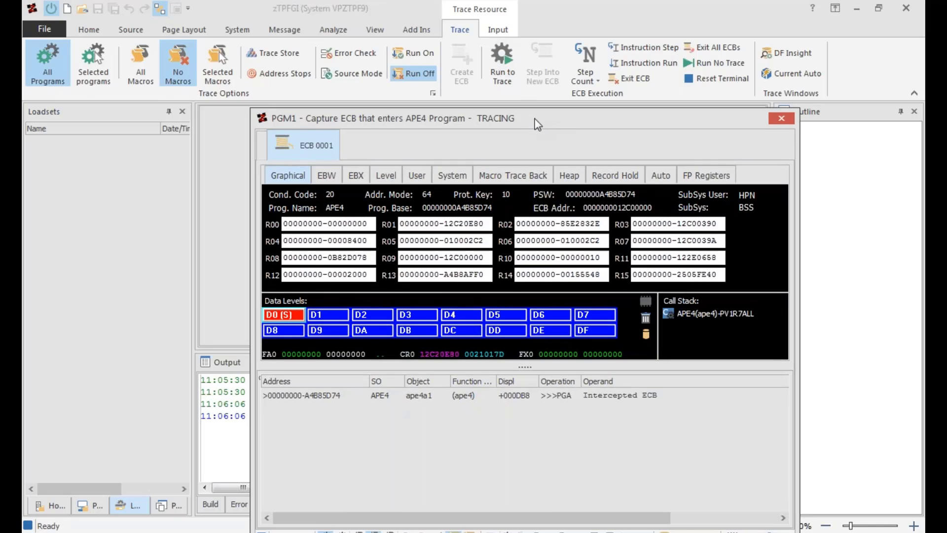
drag(535, 121, 520, 97)
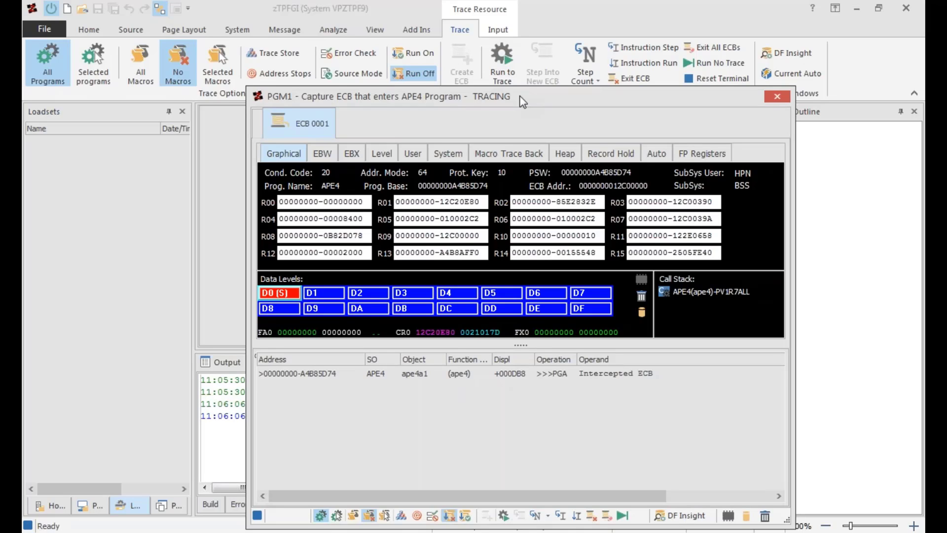
drag(523, 102, 521, 98)
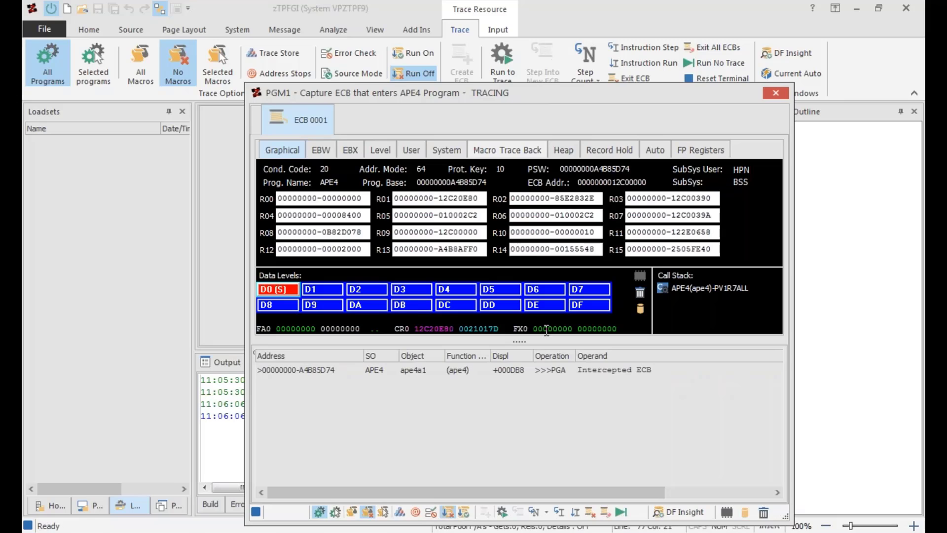
drag(459, 93, 463, 128)
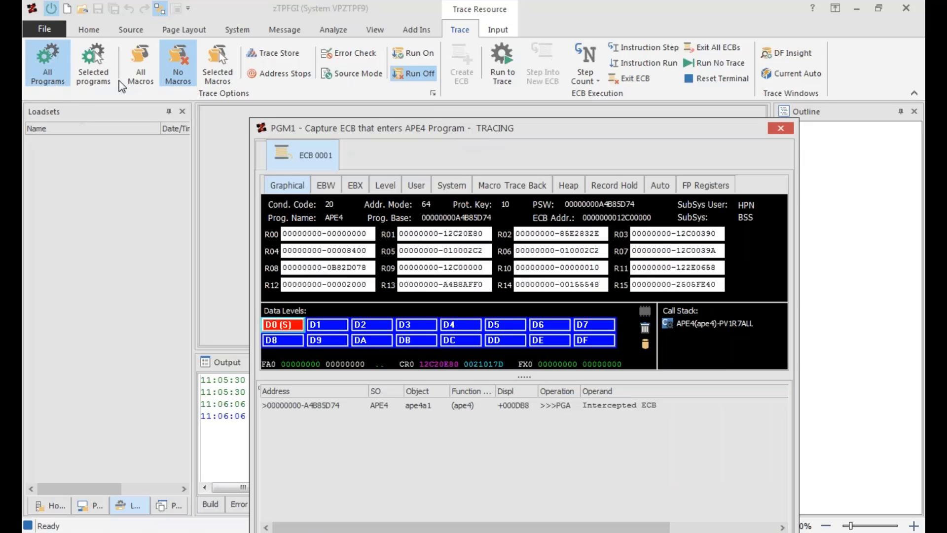
click(185, 89)
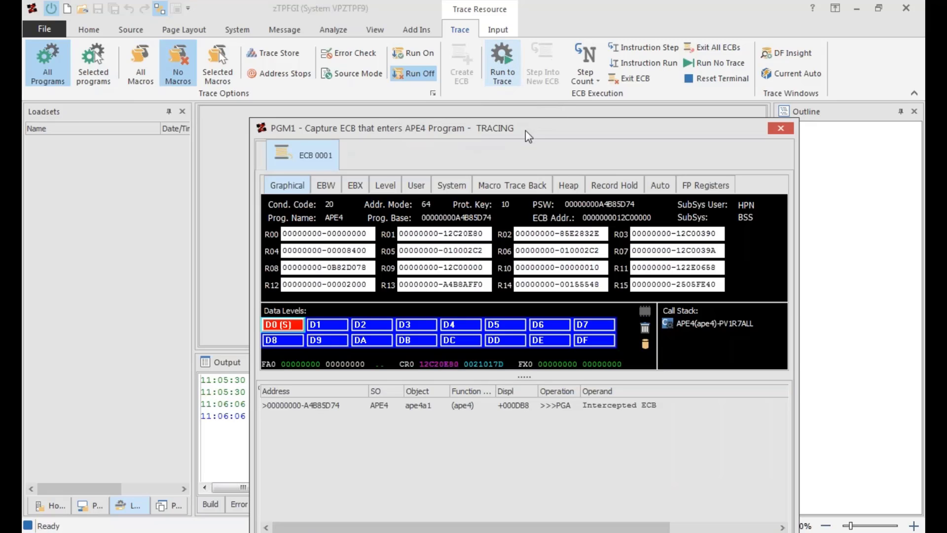
Run the captured ECB to trace with all programs and no macros selected as the trace options.
drag(525, 131, 522, 122)
click(500, 74)
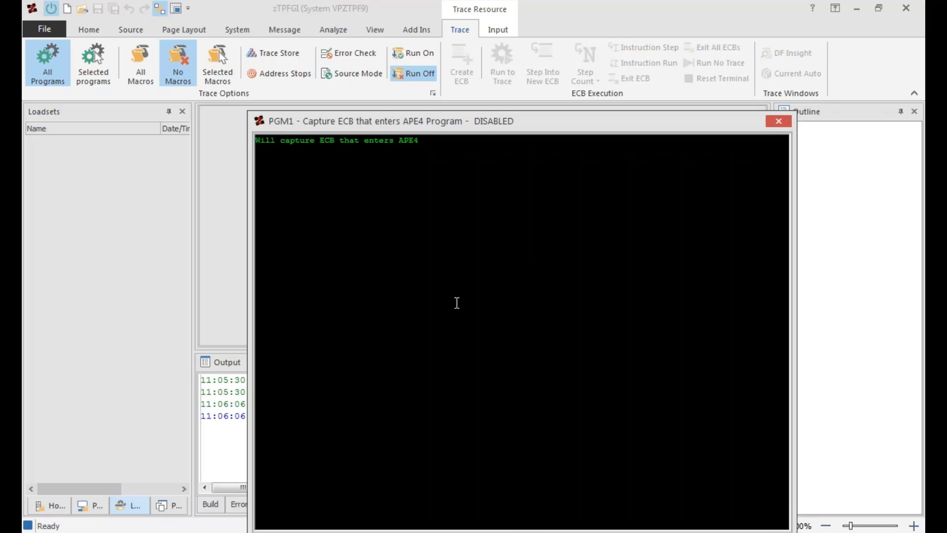
click(185, 86)
click(45, 83)
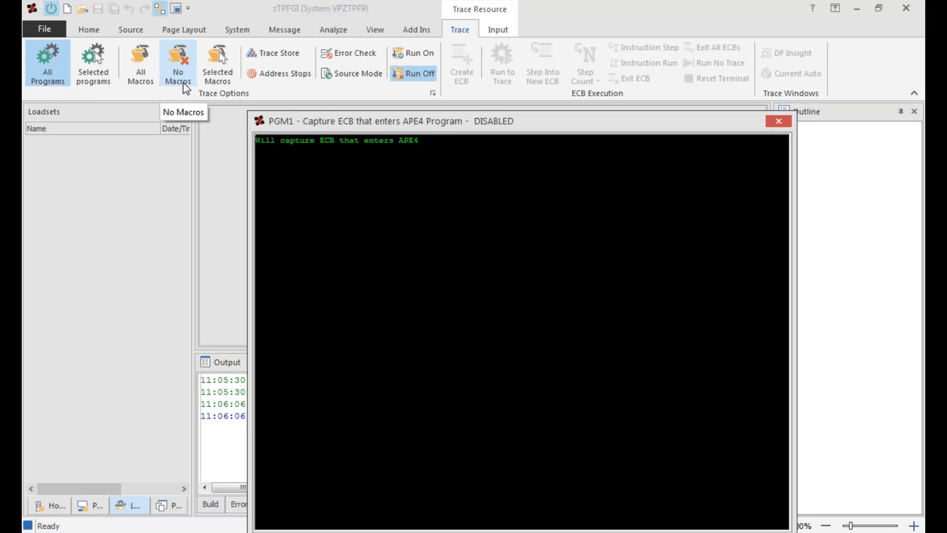
click(182, 82)
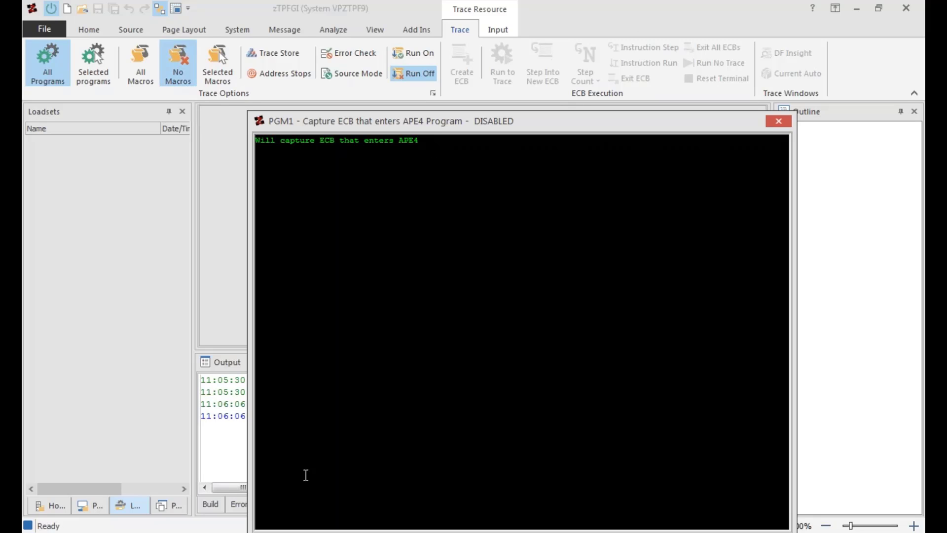
Check the TN3270 Plus session, switch back to zTPFGI, re-enable the PGM1 capture resource and reposition its window.
key(alt+Tab)
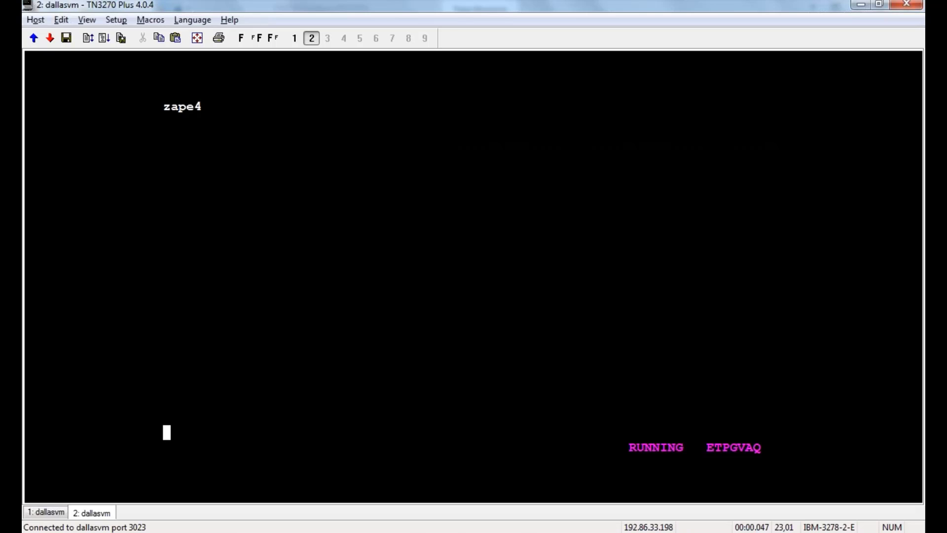
key(alt+Tab)
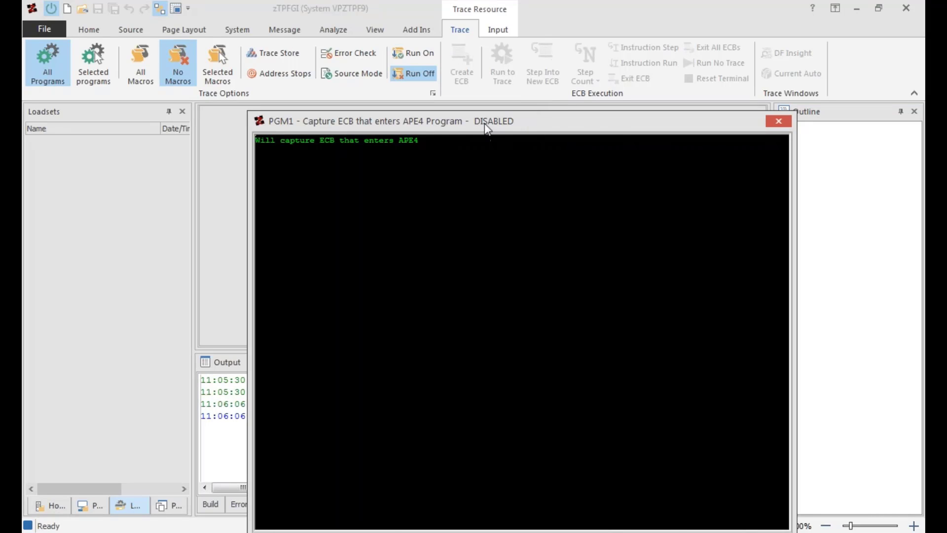
drag(485, 129, 483, 117)
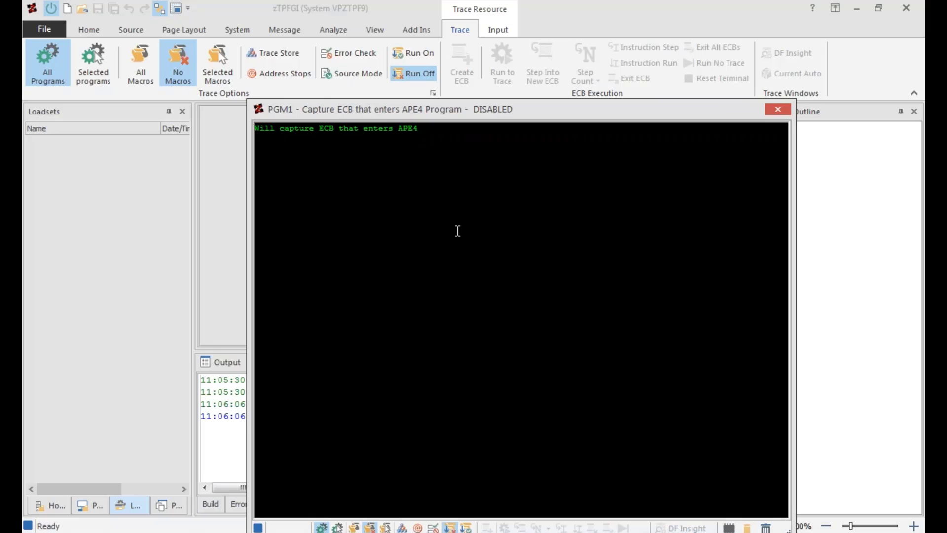
right_click(452, 217)
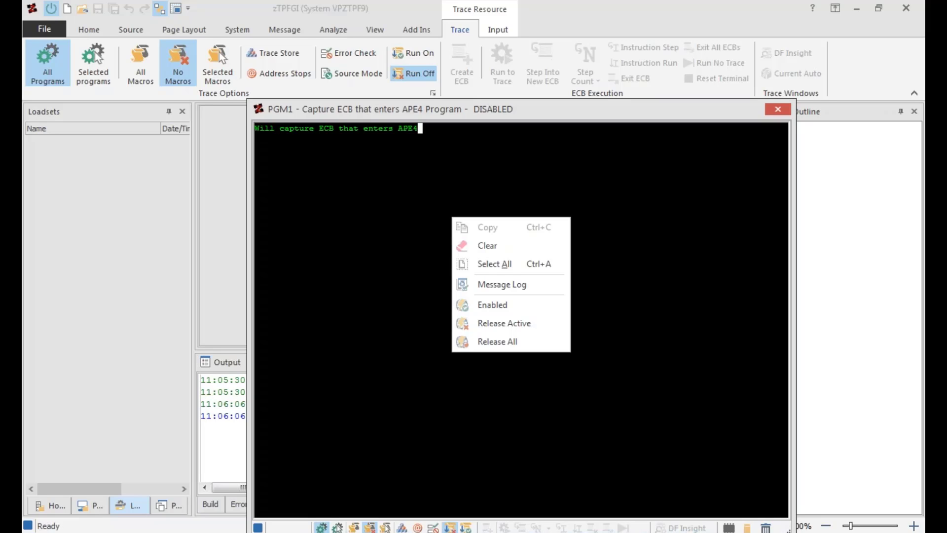
click(501, 304)
drag(469, 109, 491, 144)
drag(549, 134, 550, 126)
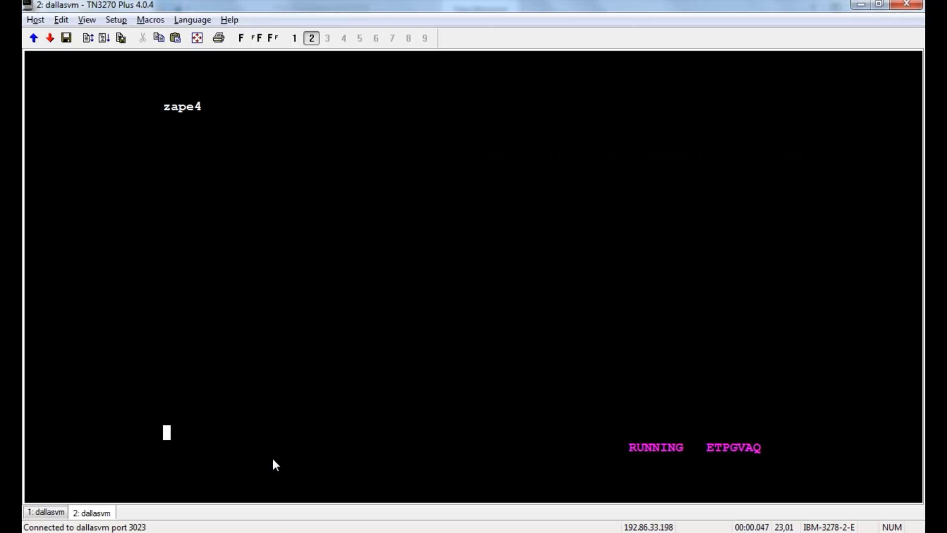
Submit the command zape4 in the TN3270 Plus session and return to the PGM1 trace window, moving it below the ribbon.
text(zape4)
key(Return)
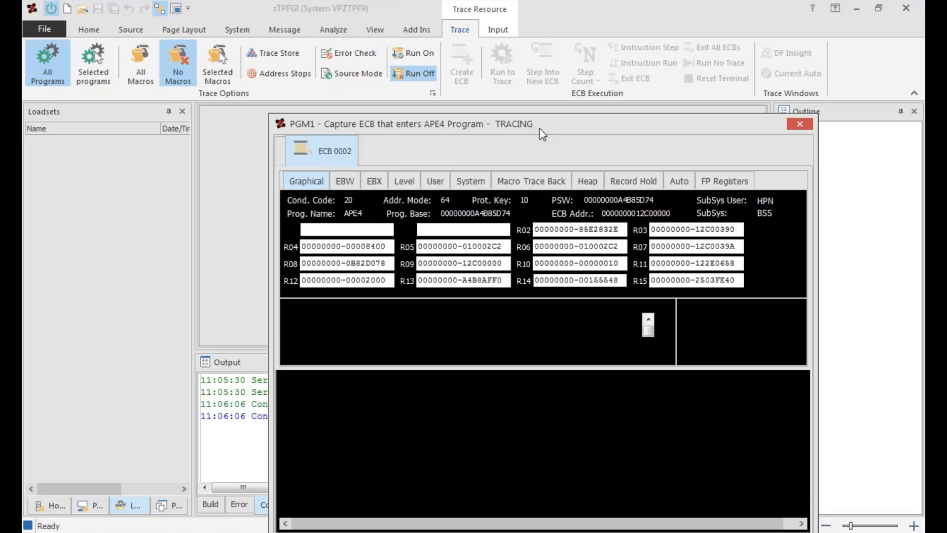
drag(542, 125, 543, 109)
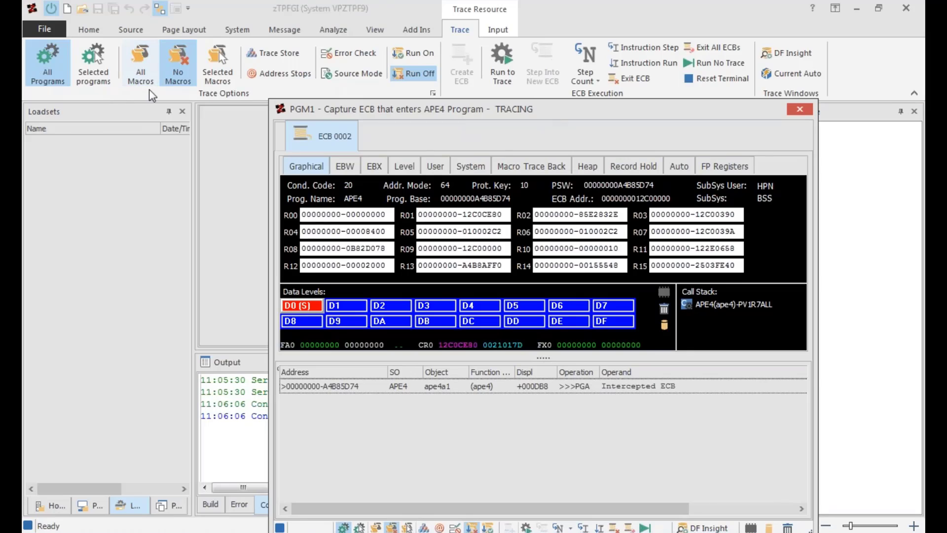
Set PGM1 to trace all macros in all programs and run the ECB repeatedly to the next trace point.
click(141, 71)
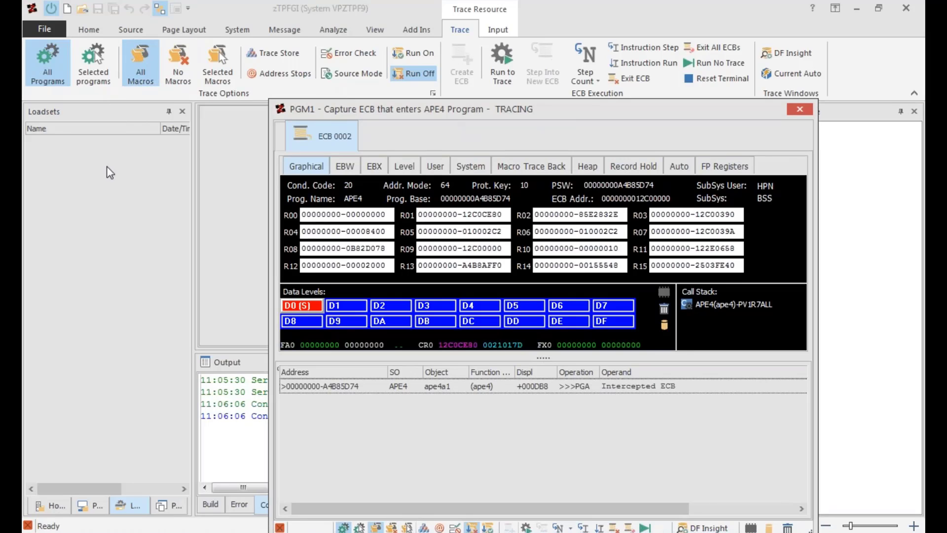
click(43, 78)
click(506, 64)
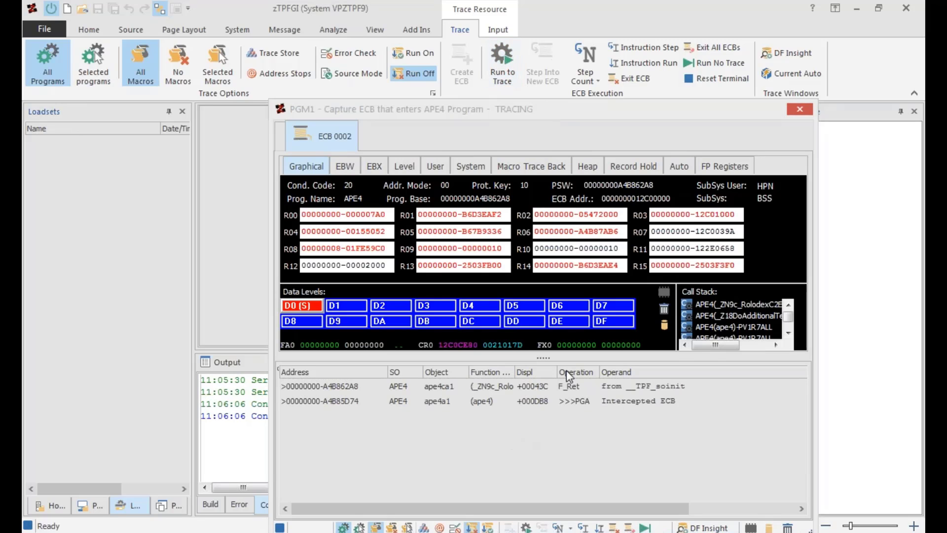
click(505, 68)
click(503, 62)
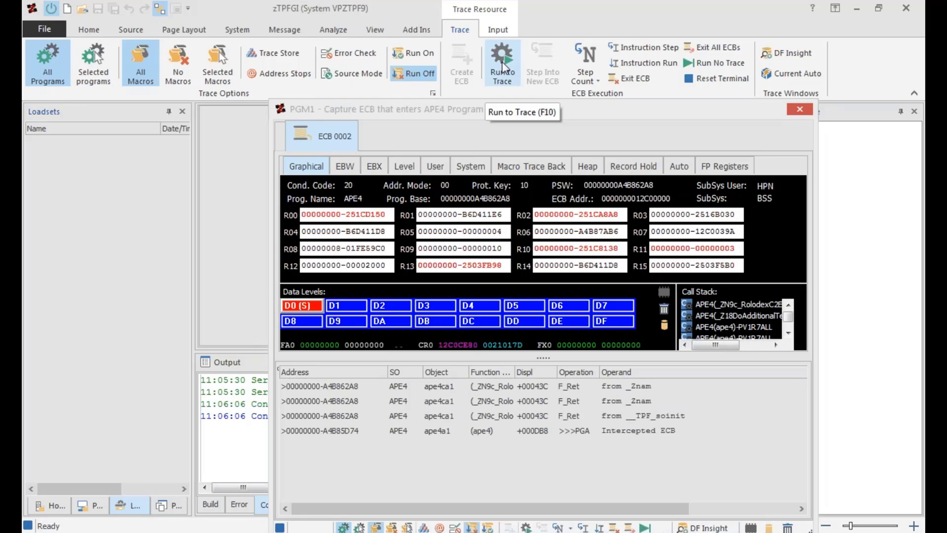
click(503, 65)
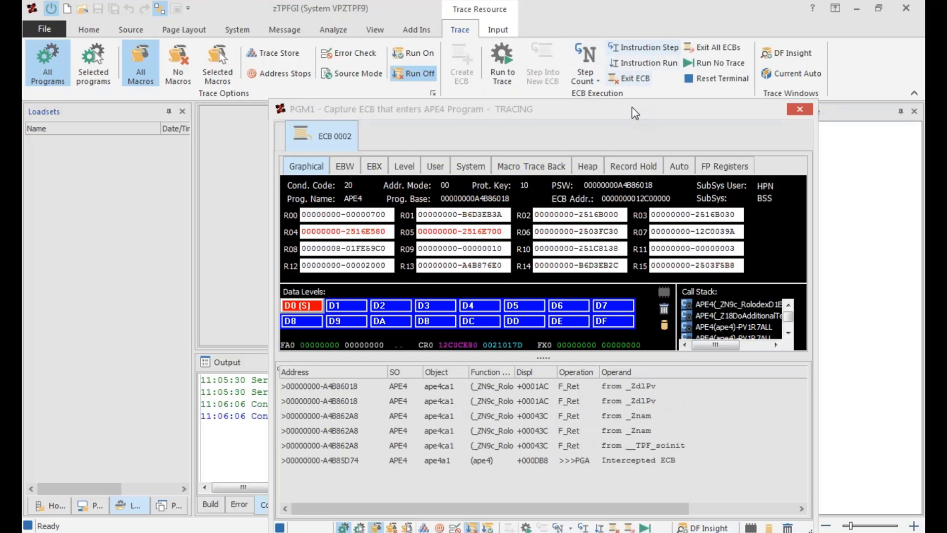
Execute a single instruction step on the ECB and let it finish with Run No Trace.
drag(632, 108, 636, 126)
click(633, 49)
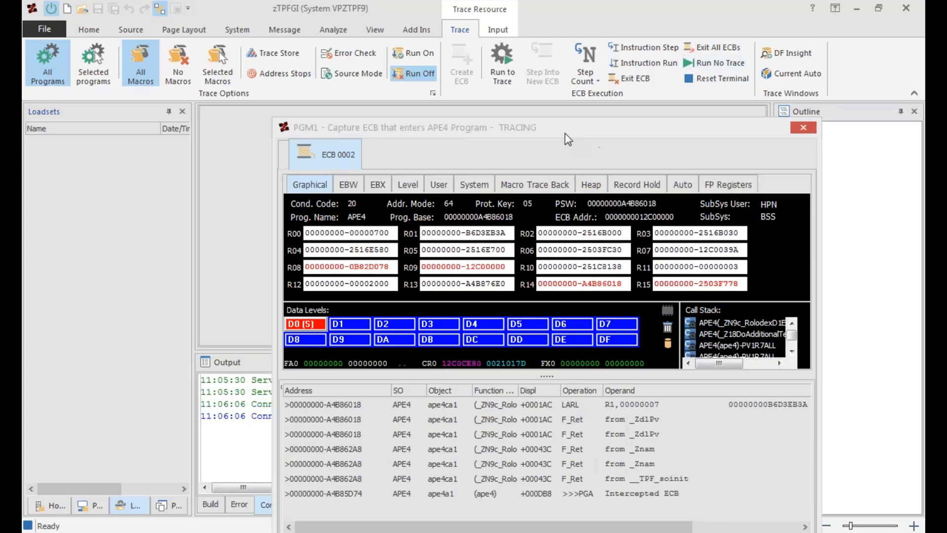
click(706, 64)
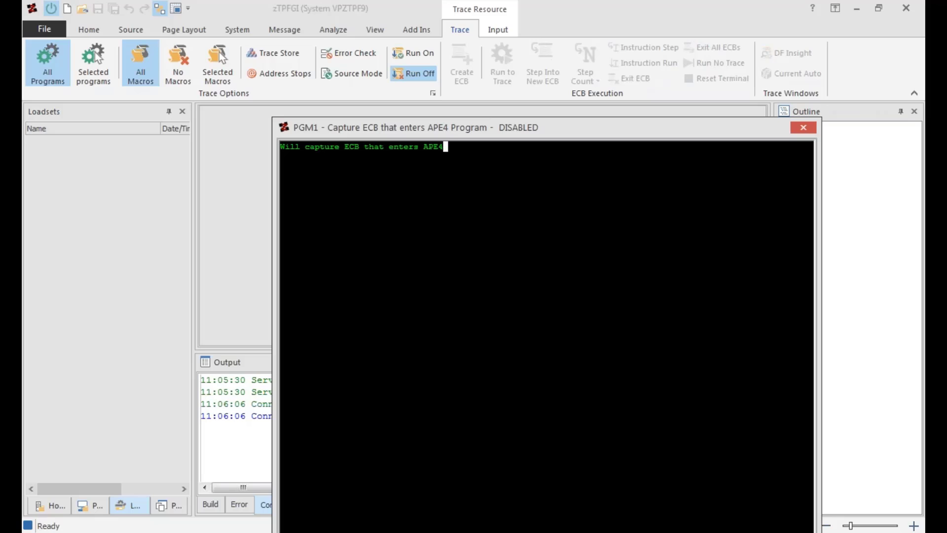
Release all async resources from the PGM1 trace window.
right_click(407, 254)
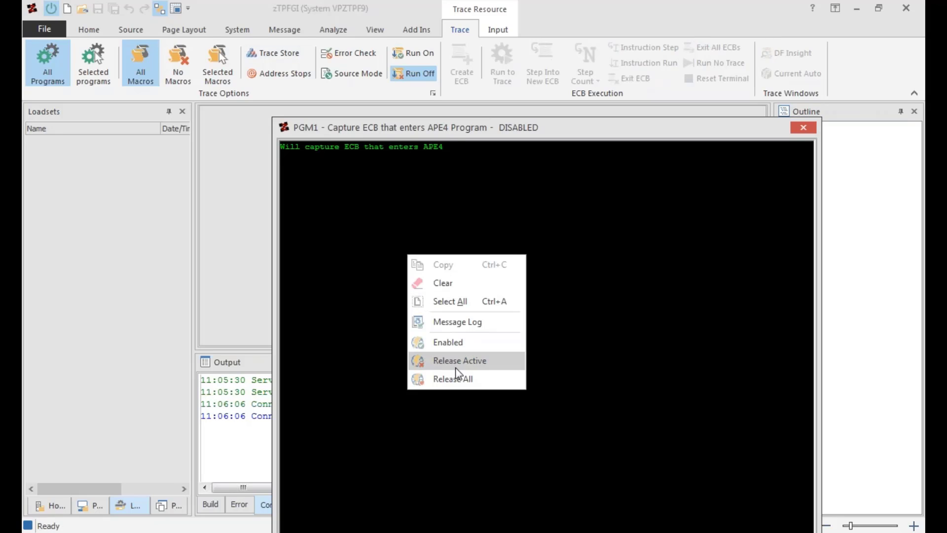
click(556, 130)
drag(556, 130, 531, 82)
right_click(376, 301)
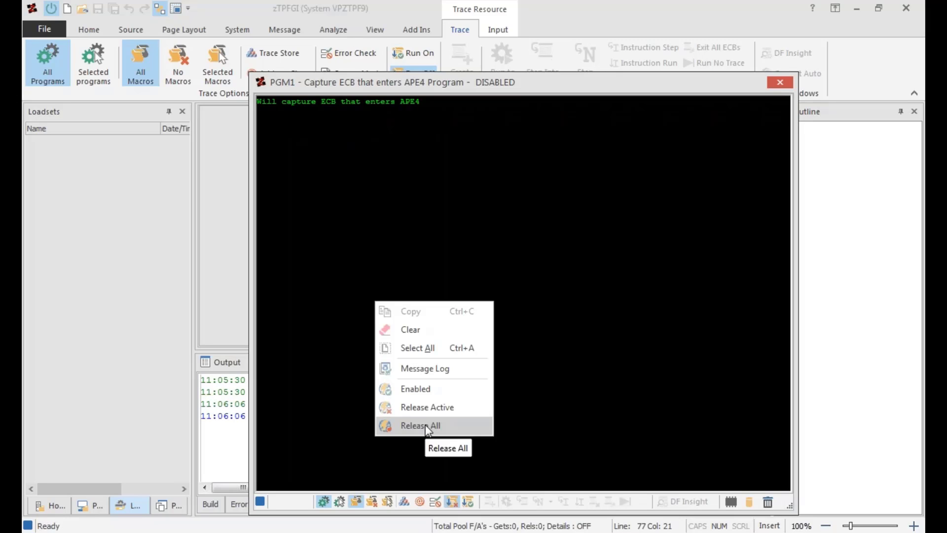
click(427, 426)
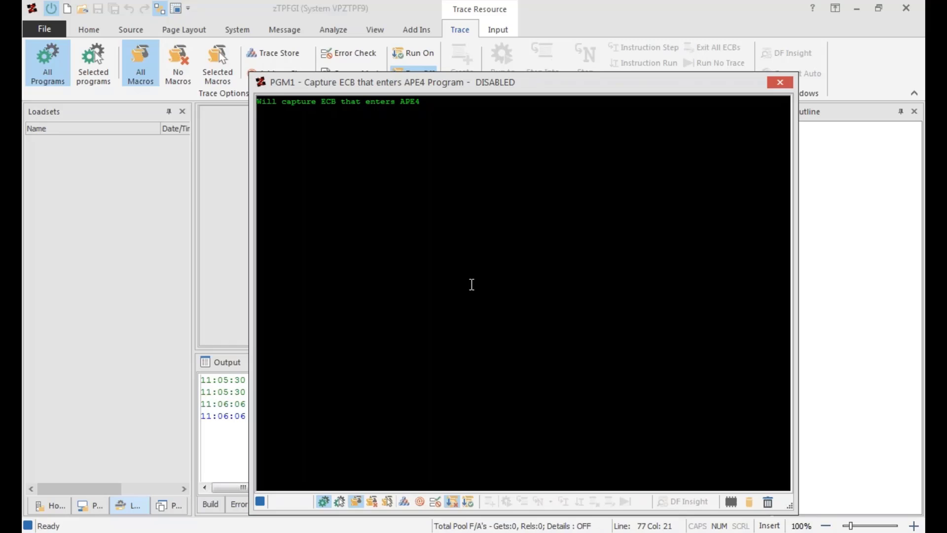
right_click(412, 297)
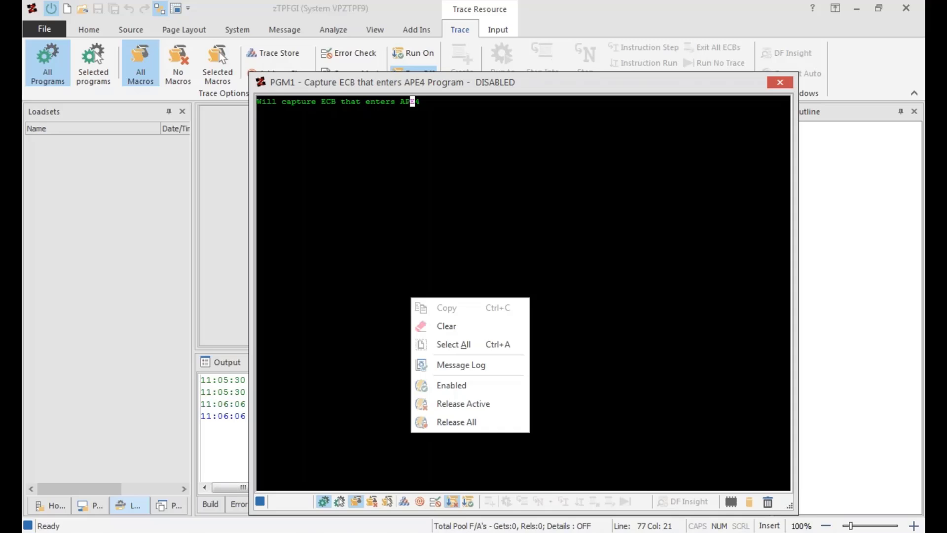
click(457, 423)
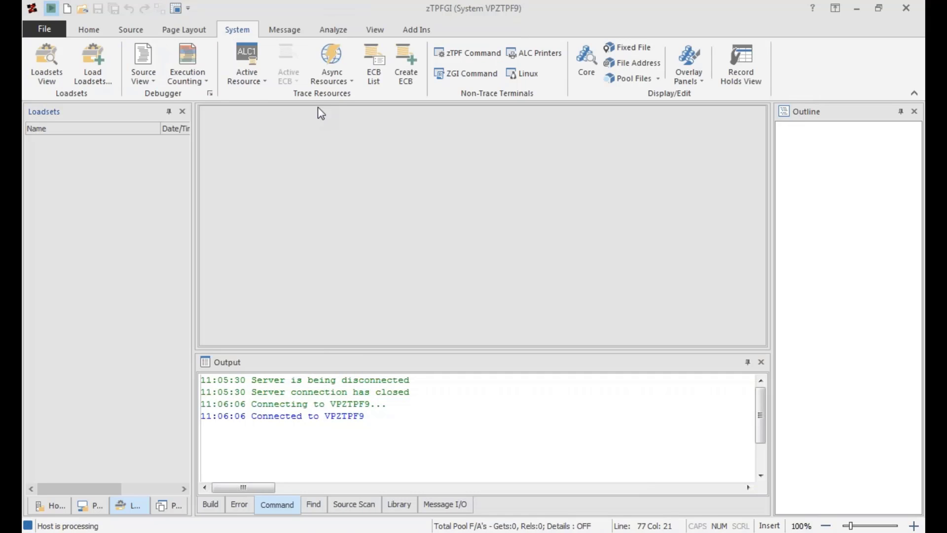
Check the active and async resource lists, and review the Async Resource Terminals slide in PowerPoint Viewer before returning to zTPFGI.
click(265, 82)
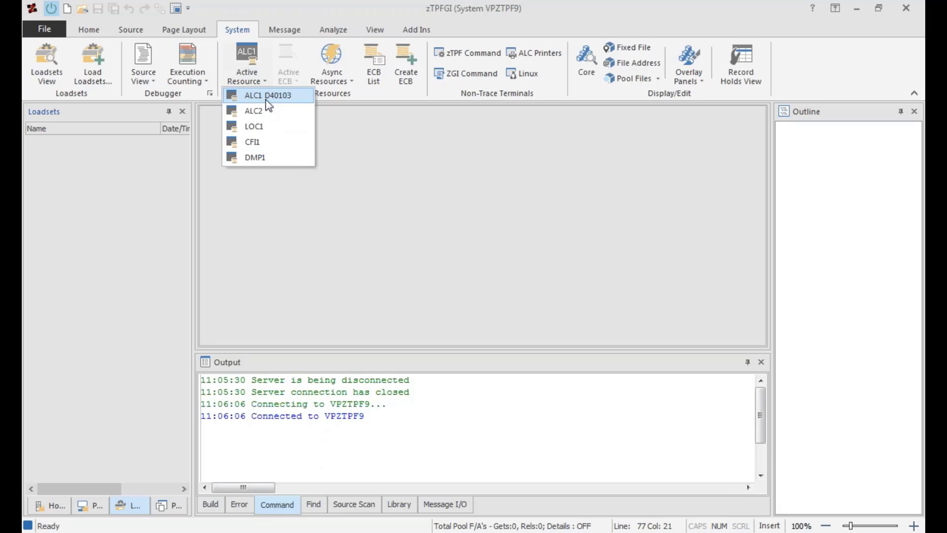
click(331, 84)
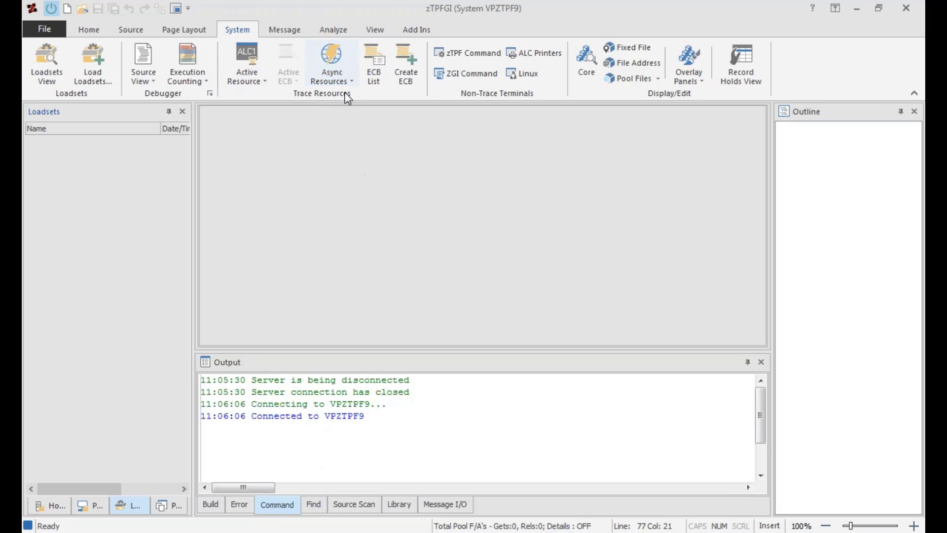
mouse_move(390, 532)
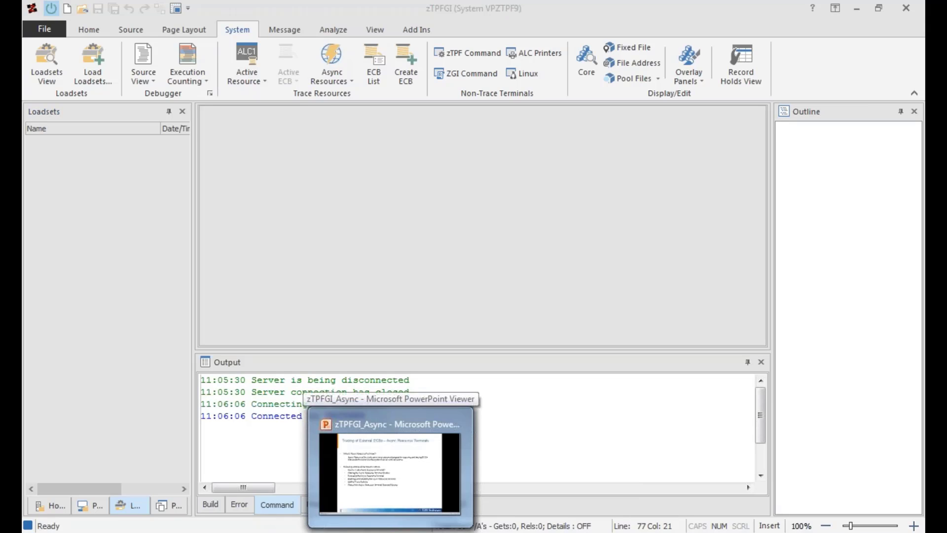
click(370, 434)
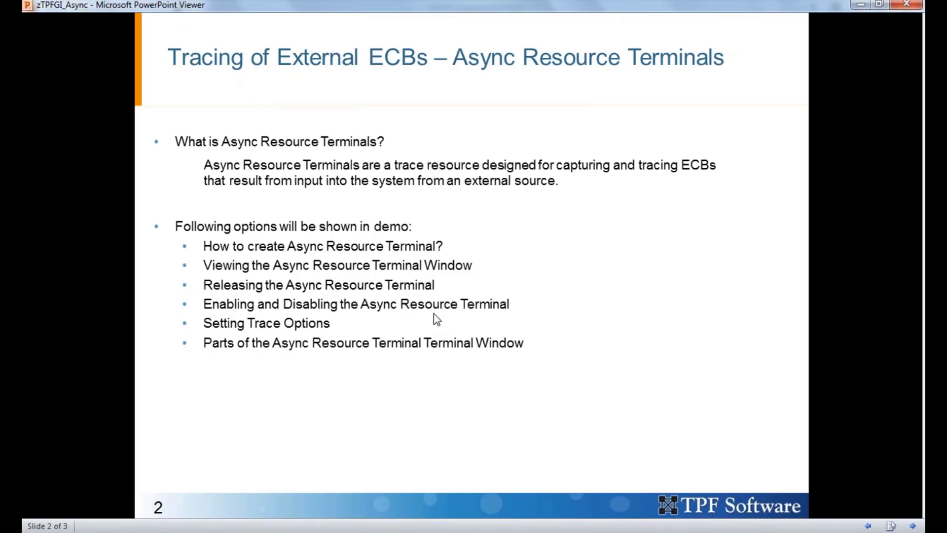
click(855, 6)
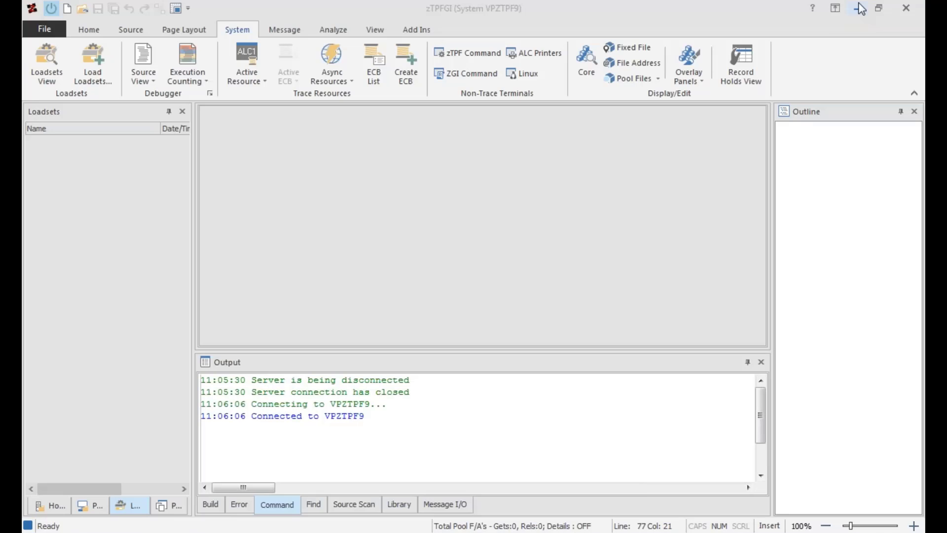
Create an IPC async resource for messages from this PC, and send zdsys to system VPZTPF9 from the Async Trace client.
click(348, 83)
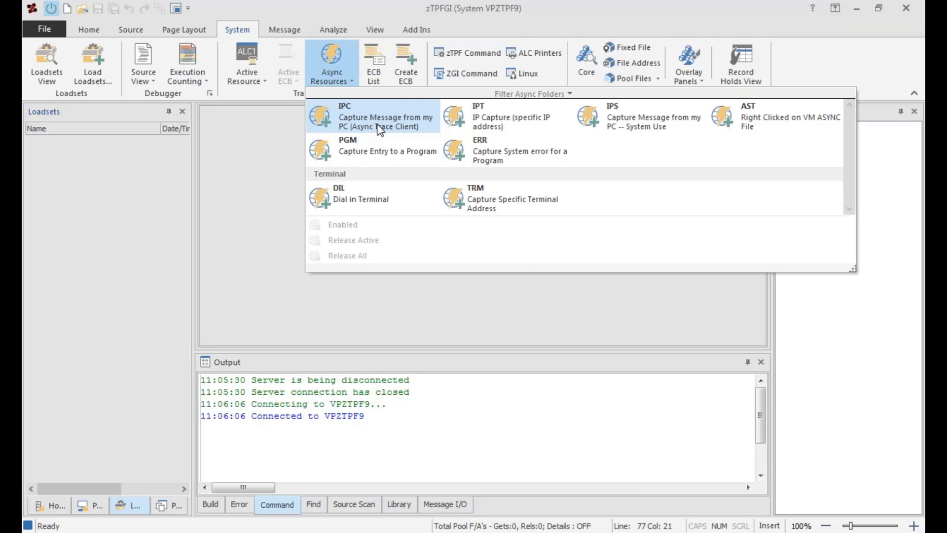
click(379, 124)
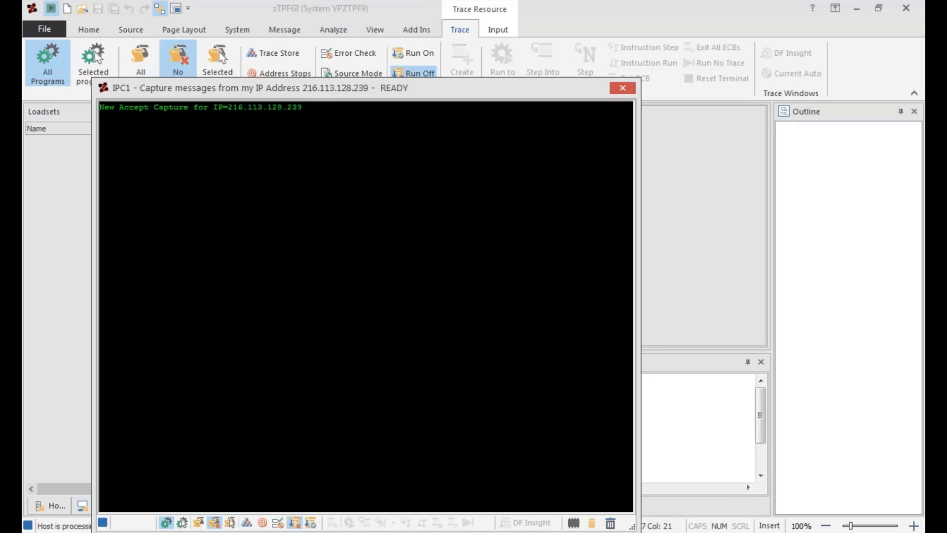
key(alt+Tab)
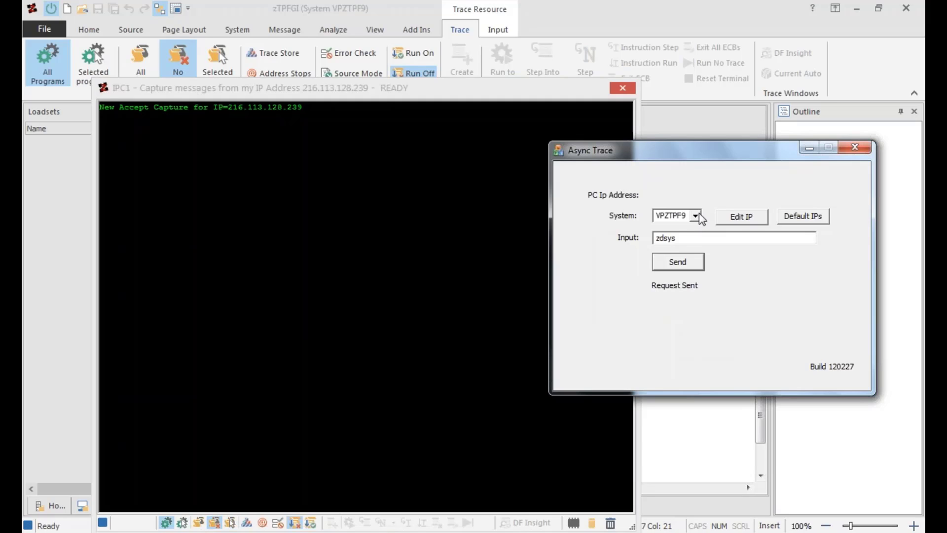
click(696, 216)
click(696, 218)
click(681, 235)
click(807, 148)
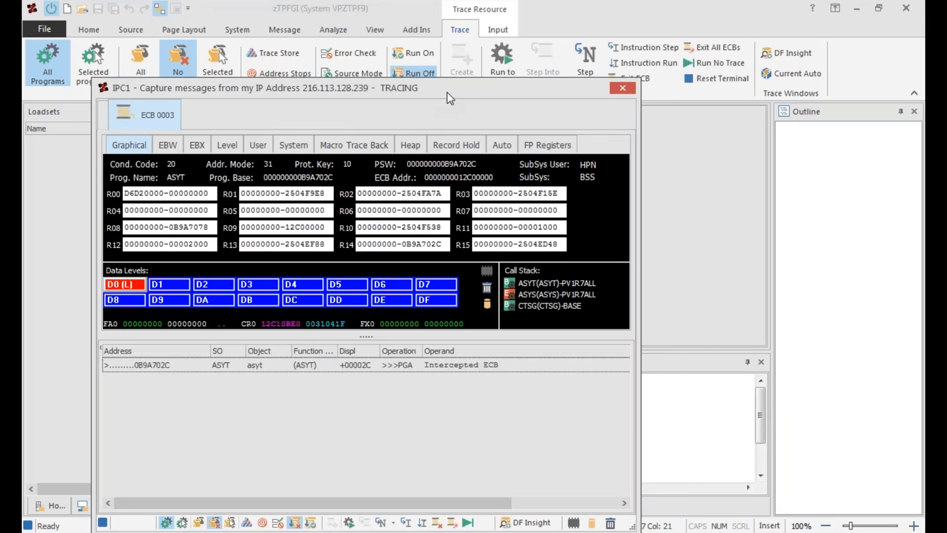
Preview the ENTER and FILE macro groups in IPC1's trace options, discard that selection, and have all macros traced.
mouse_move(447, 92)
mouse_down()
mouse_move(542, 93)
mouse_move(591, 112)
mouse_up()
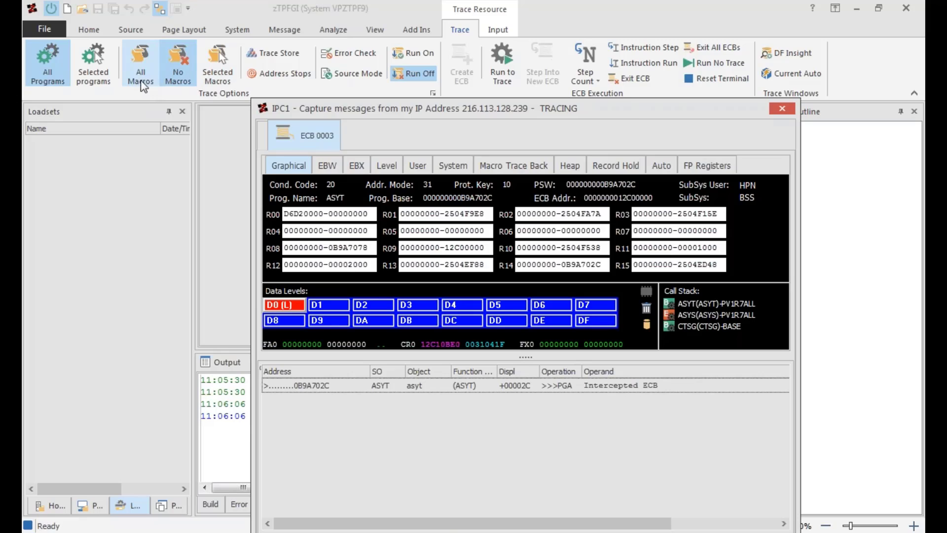
click(217, 77)
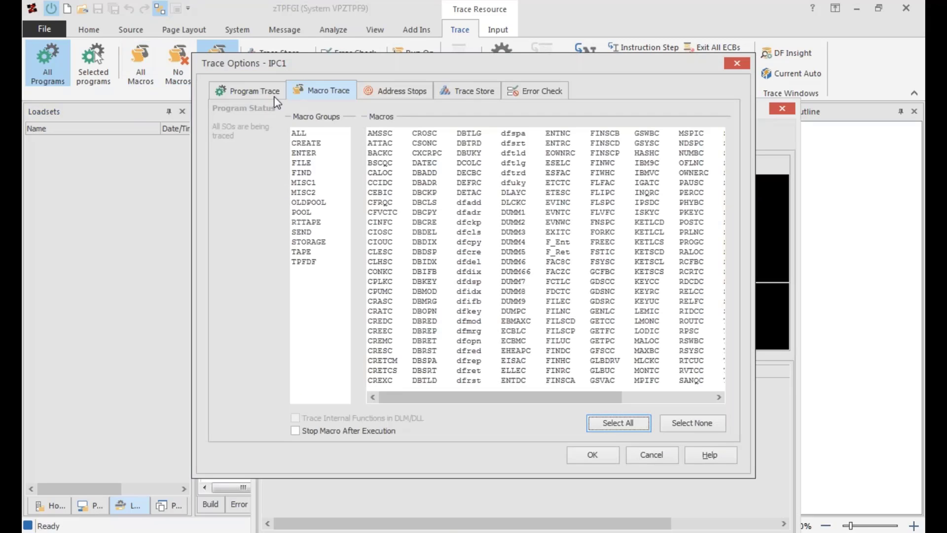
click(310, 154)
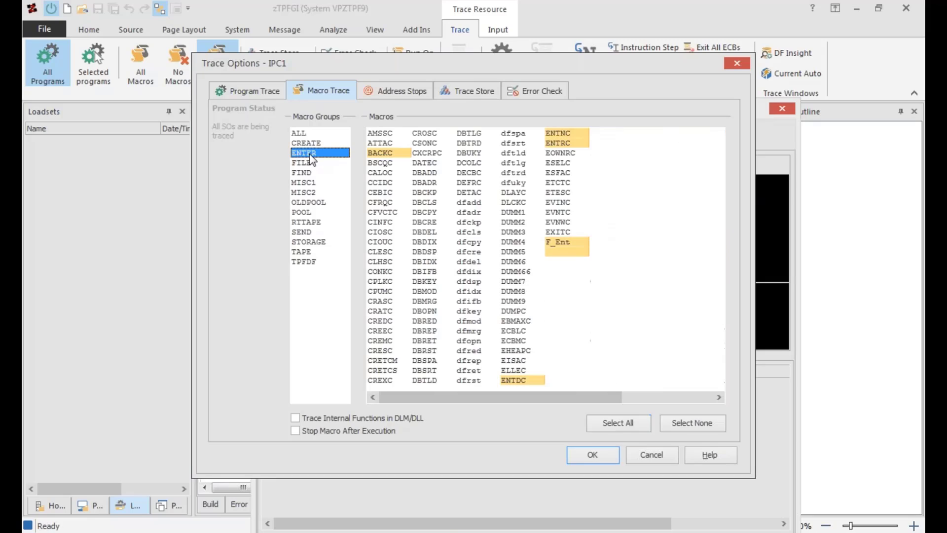
click(306, 164)
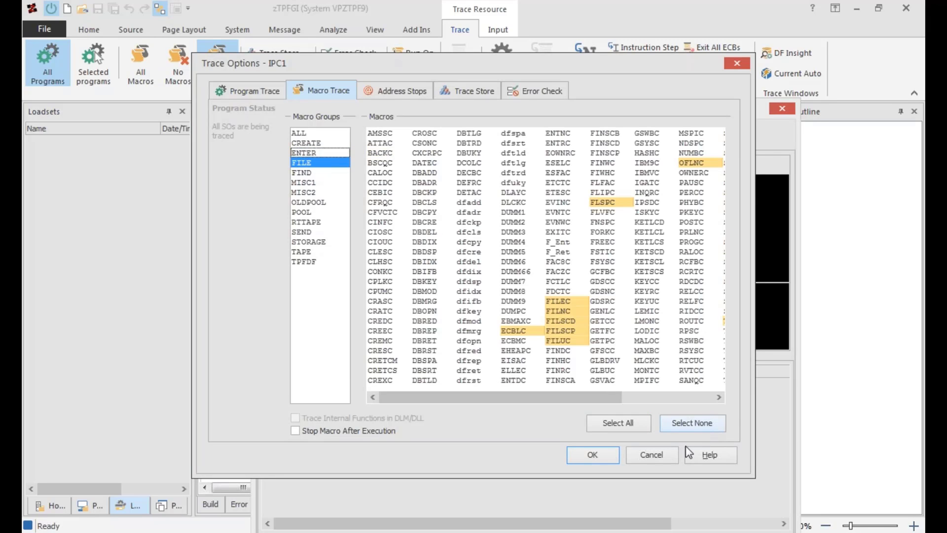
click(659, 457)
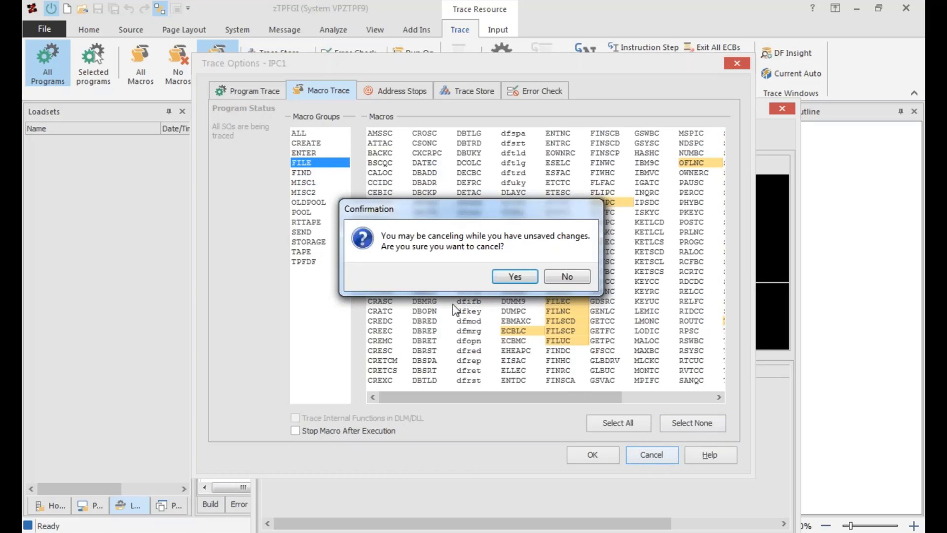
click(522, 276)
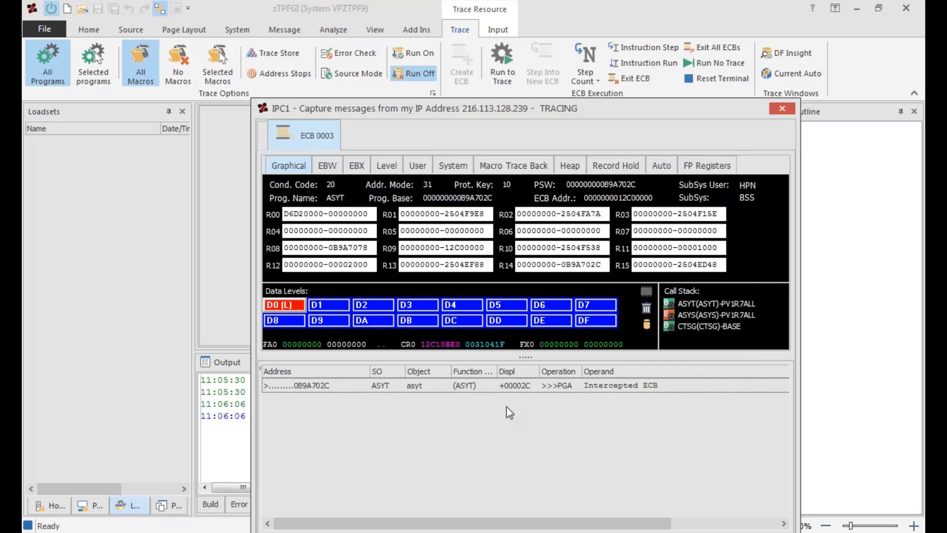
Advance the captured IPC1 ECB through two trace points with Run to Trace.
drag(608, 109, 609, 105)
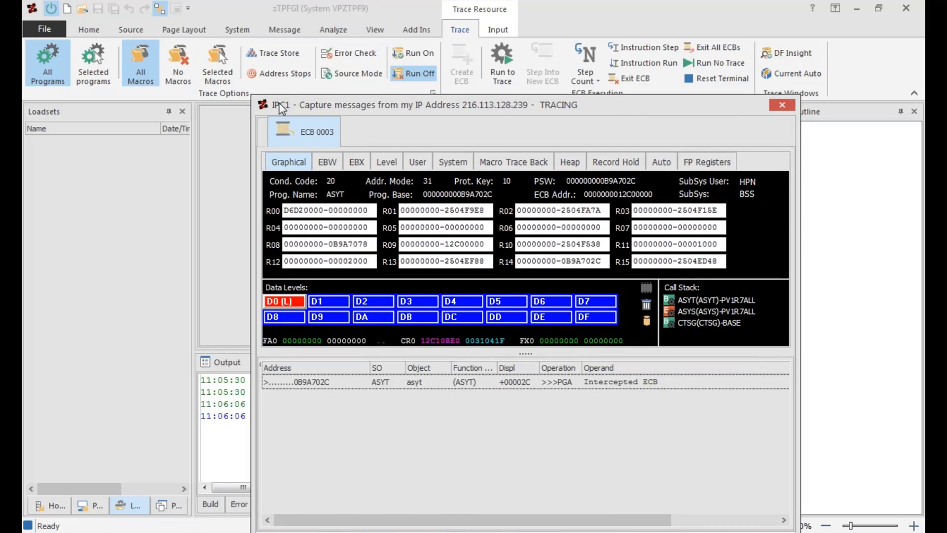
drag(302, 108, 302, 121)
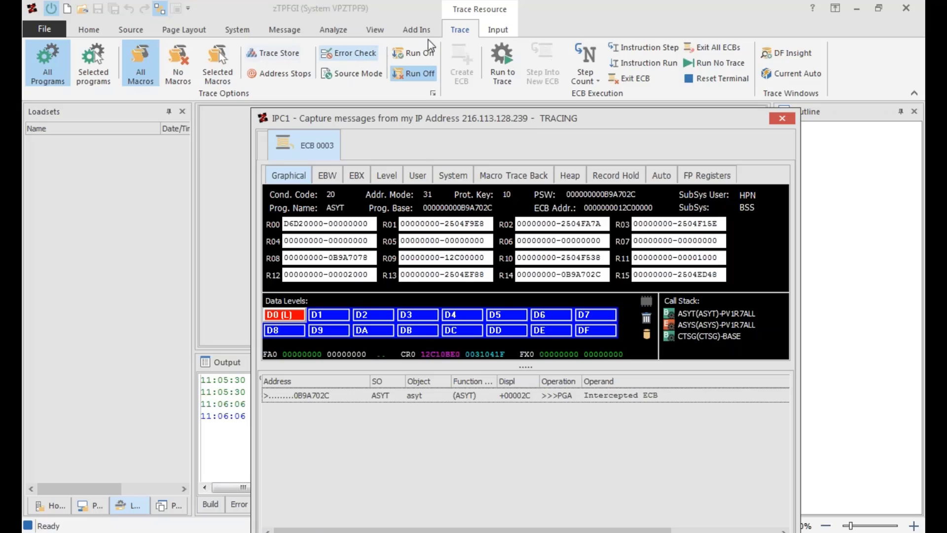
click(458, 31)
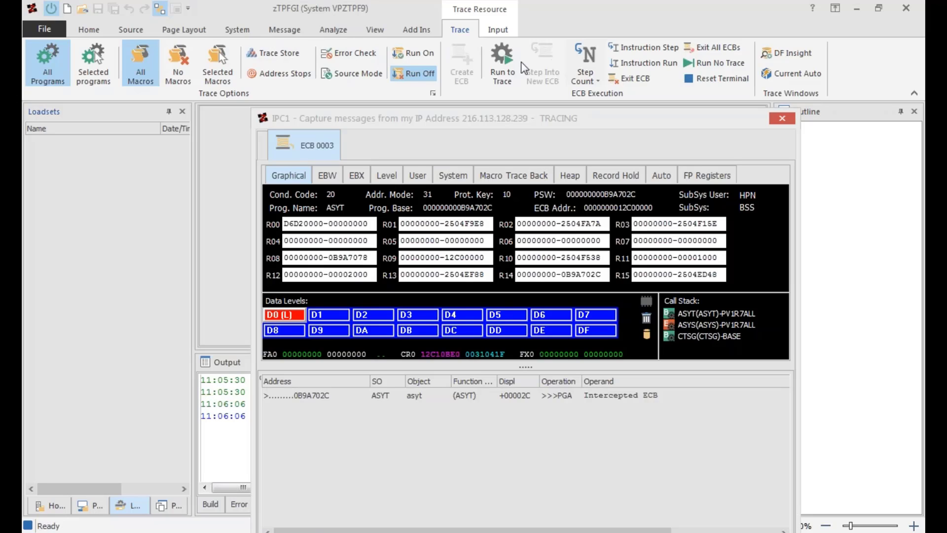
click(503, 76)
click(504, 78)
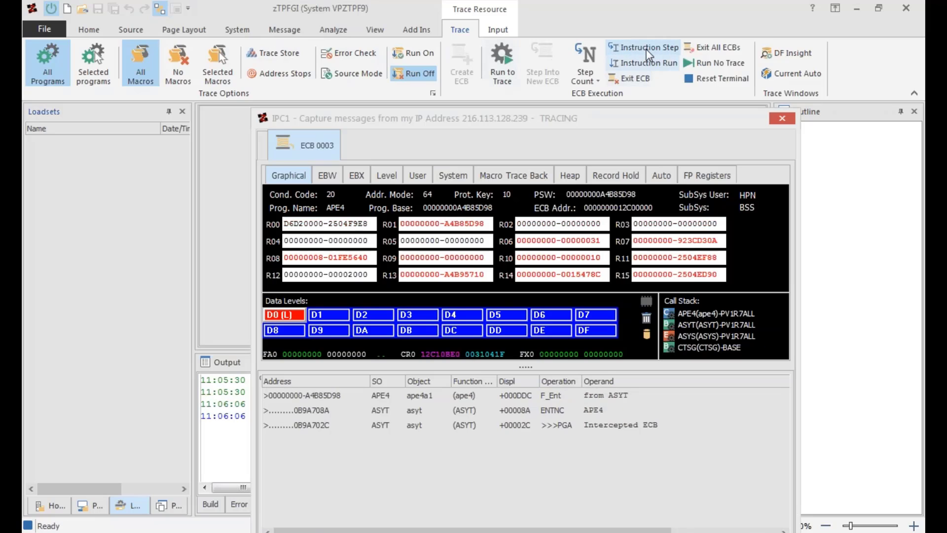
Execute three single instruction steps on the IPC1 ECB.
click(646, 49)
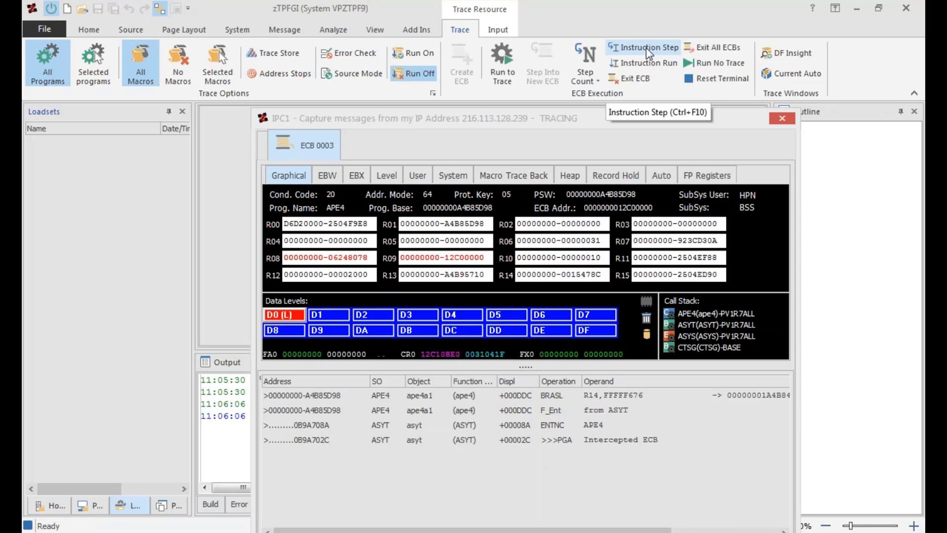
click(641, 48)
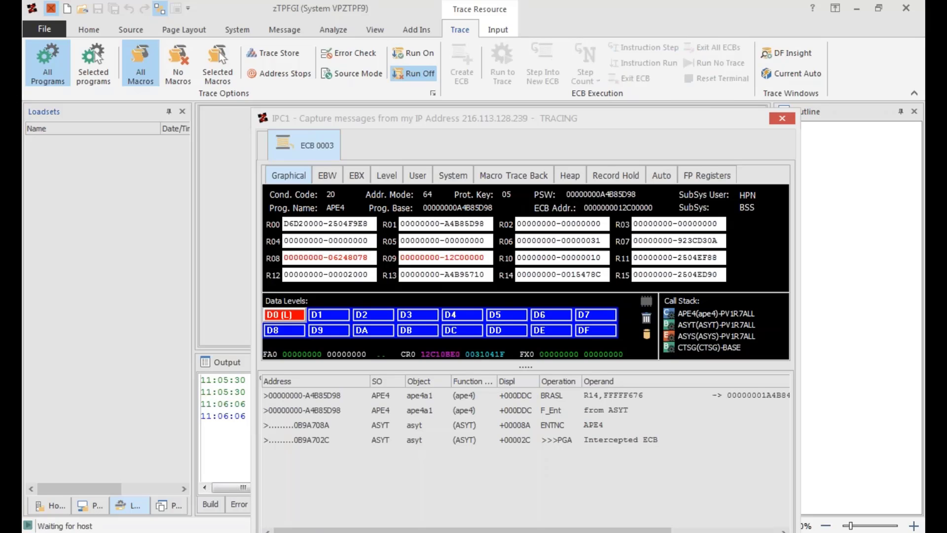
click(646, 49)
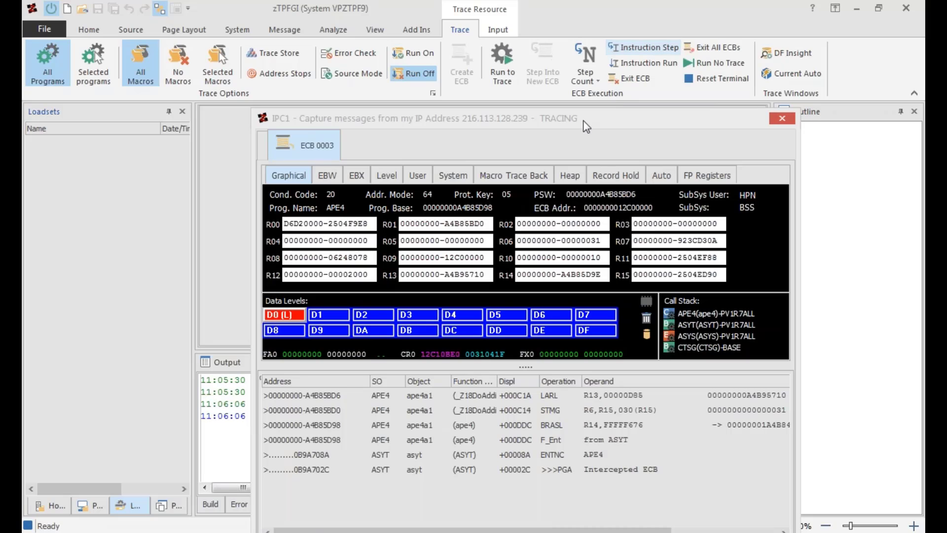
Dismiss the WinZip upgrade notice, and advance the ECB with Run to Trace twice before finishing it with Run No Trace.
drag(583, 121, 621, 15)
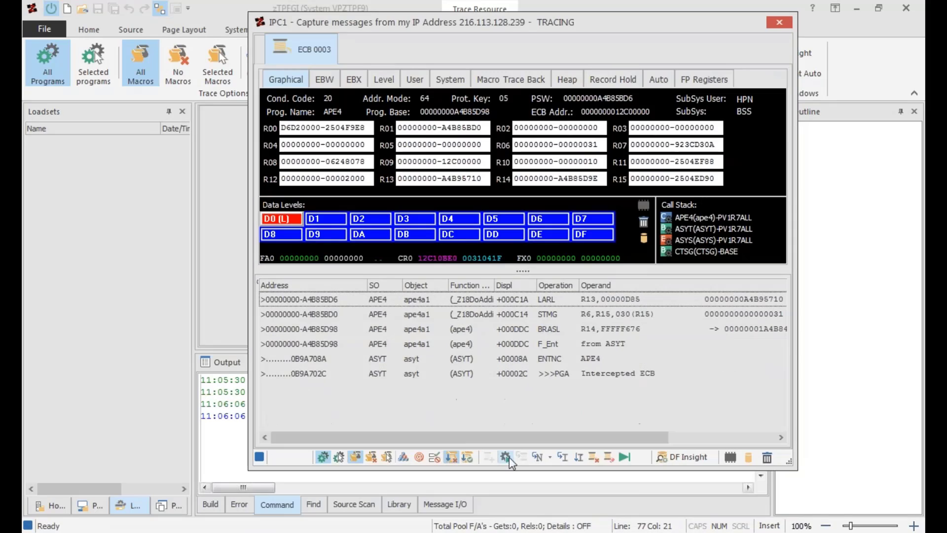
click(616, 459)
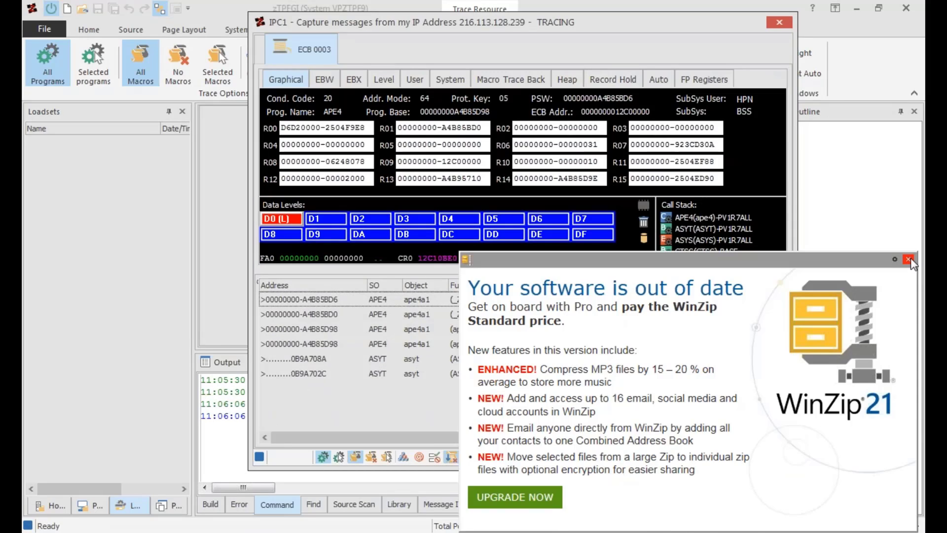
click(908, 259)
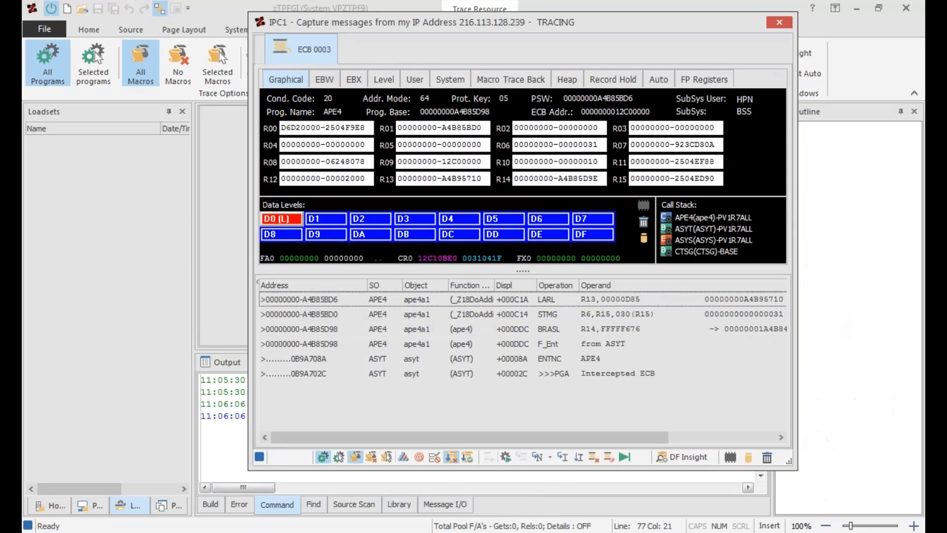
click(506, 458)
click(507, 458)
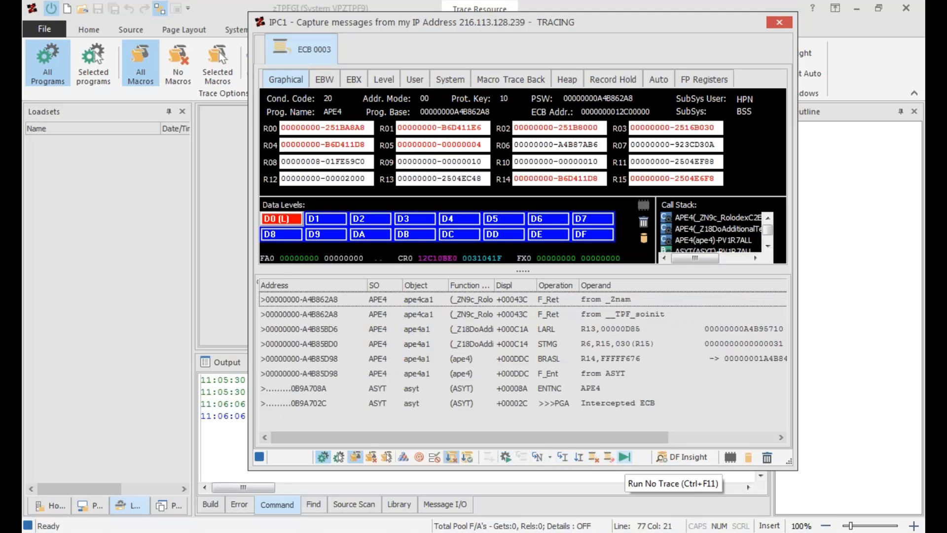
click(624, 457)
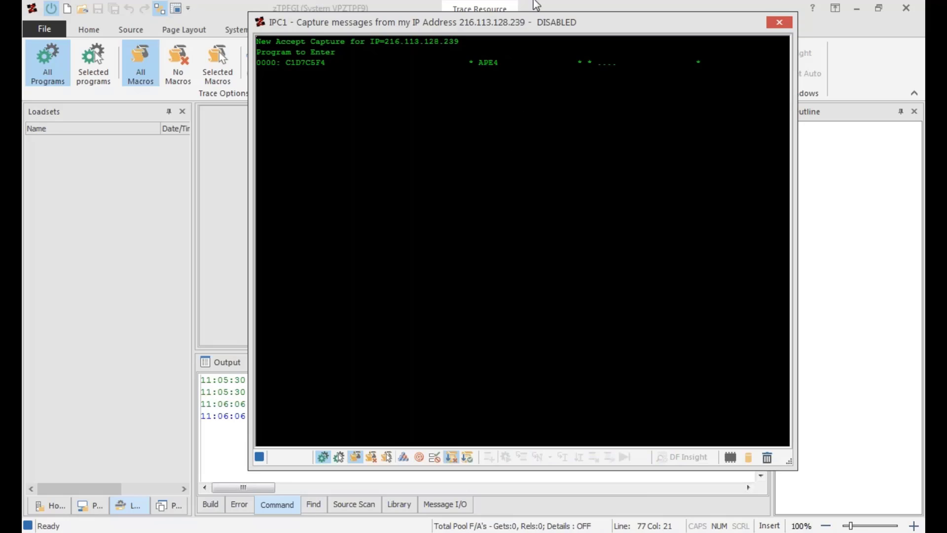
Re-enable the disabled IPC1 resource and release it as the active resource from its trace window.
right_click(434, 239)
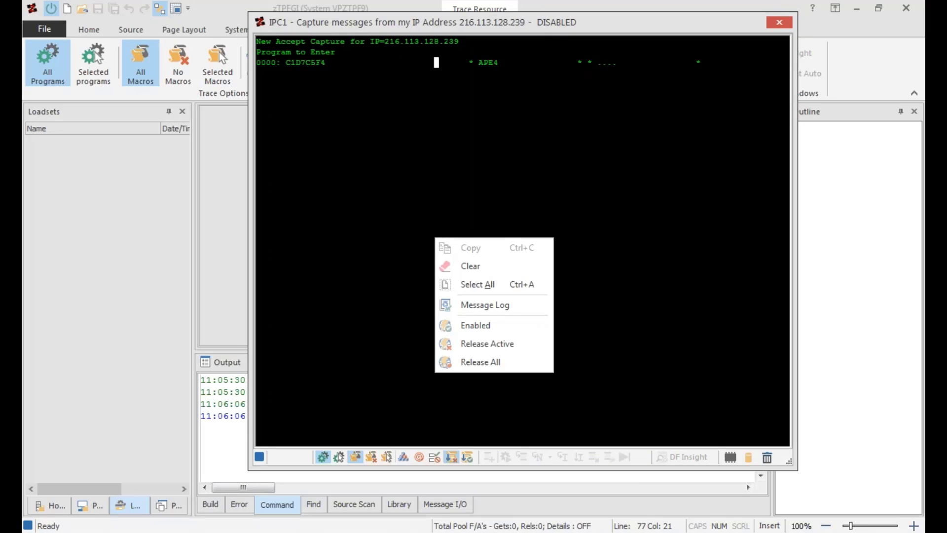
click(487, 327)
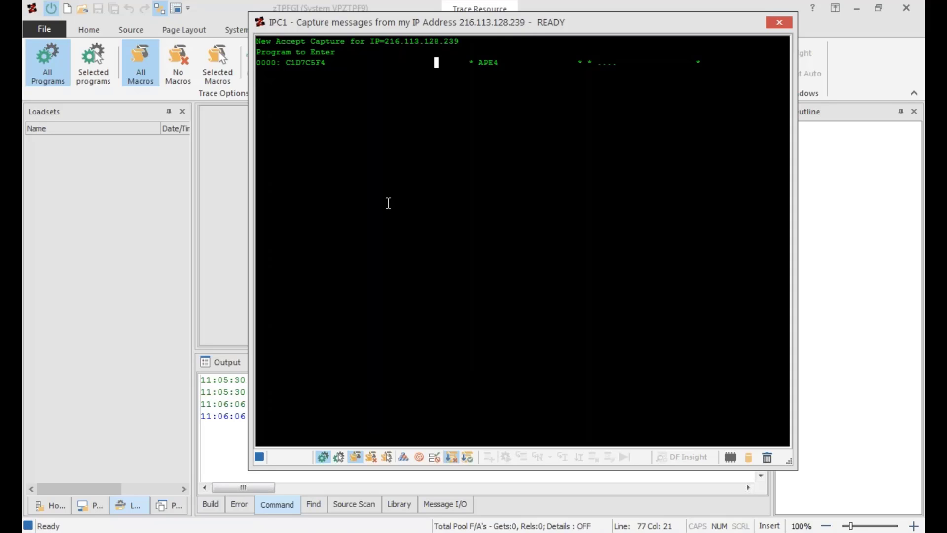
right_click(388, 203)
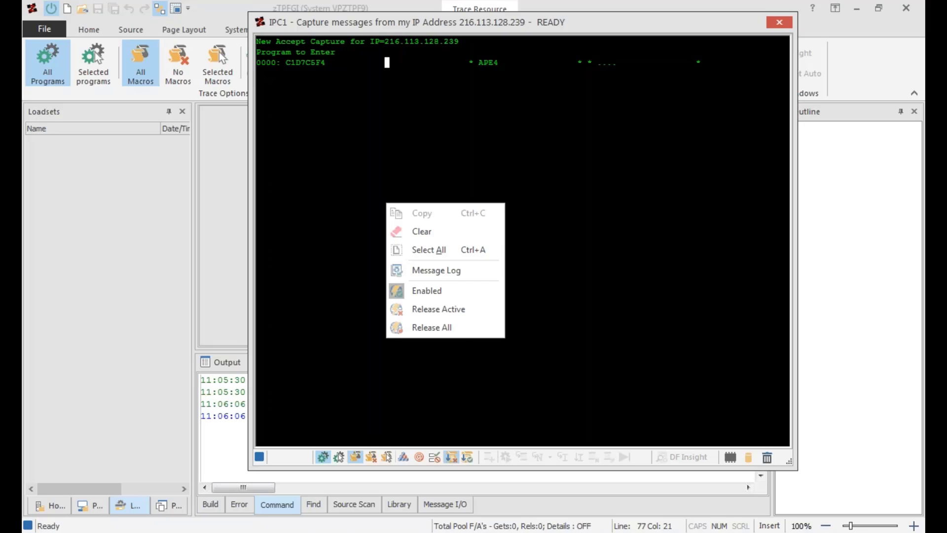
click(446, 312)
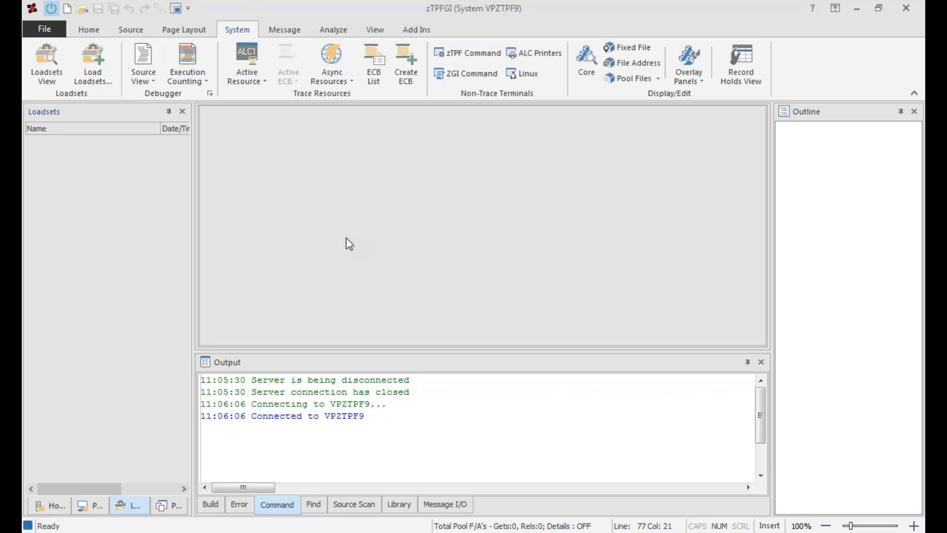
Create a new IPC async resource that captures messages from this PC.
click(350, 83)
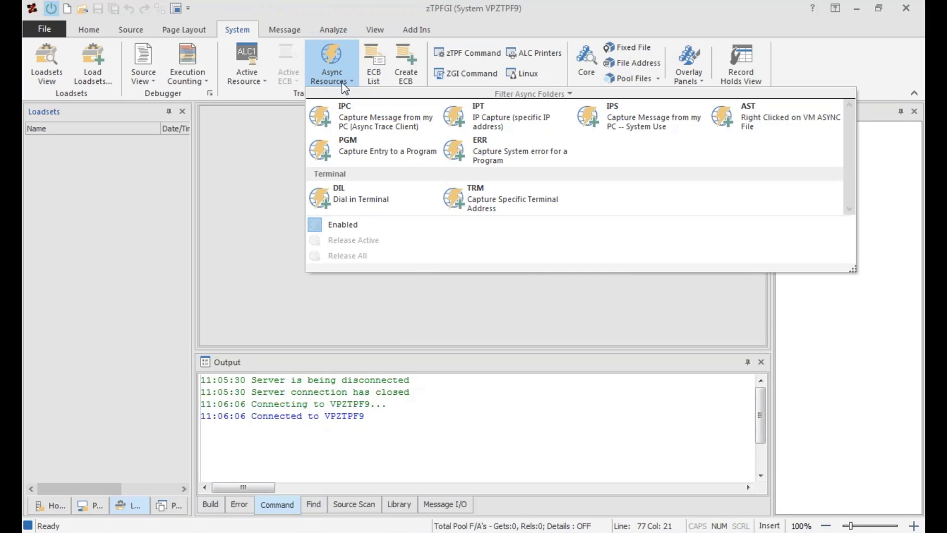
click(342, 82)
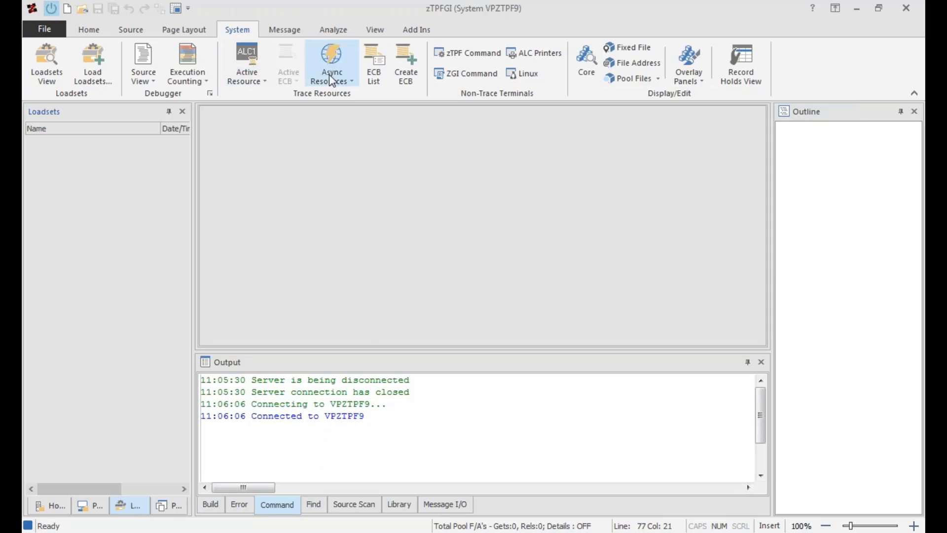
click(342, 82)
click(348, 111)
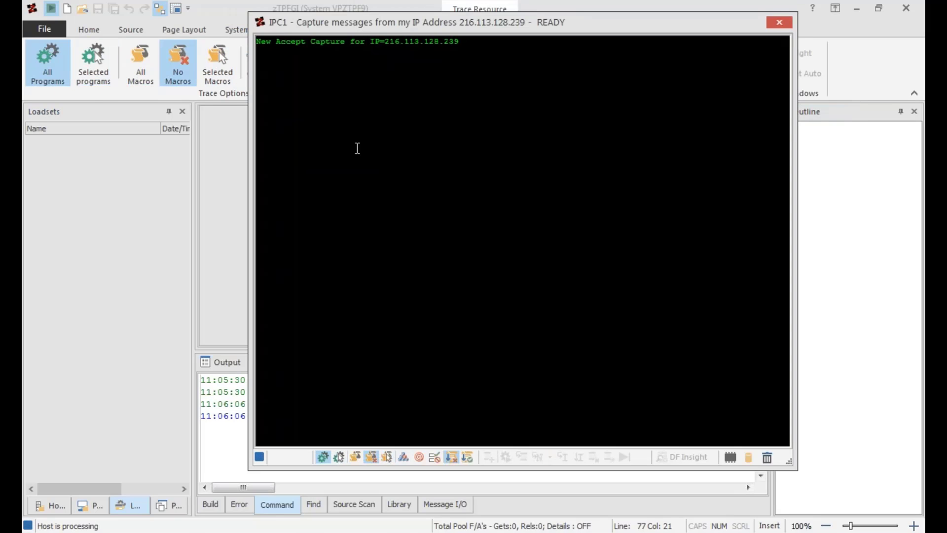
Examine the enable and release options for IPC1 in its trace window and in the system's async resource list.
click(401, 152)
right_click(401, 152)
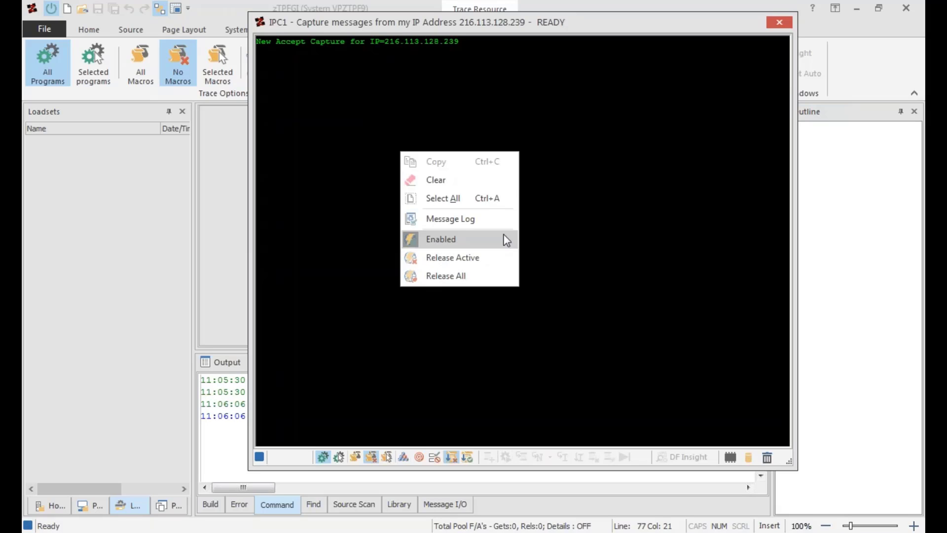
click(670, 29)
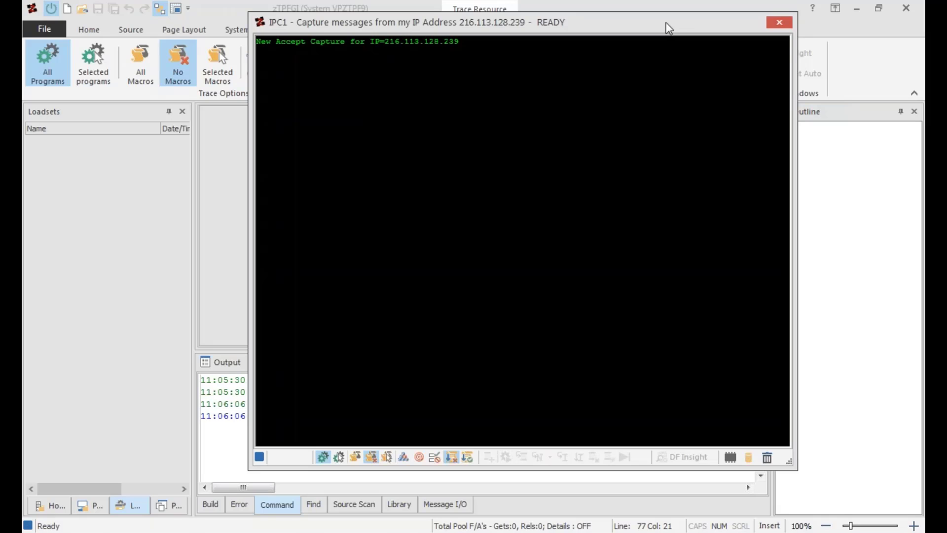
drag(637, 34, 687, 167)
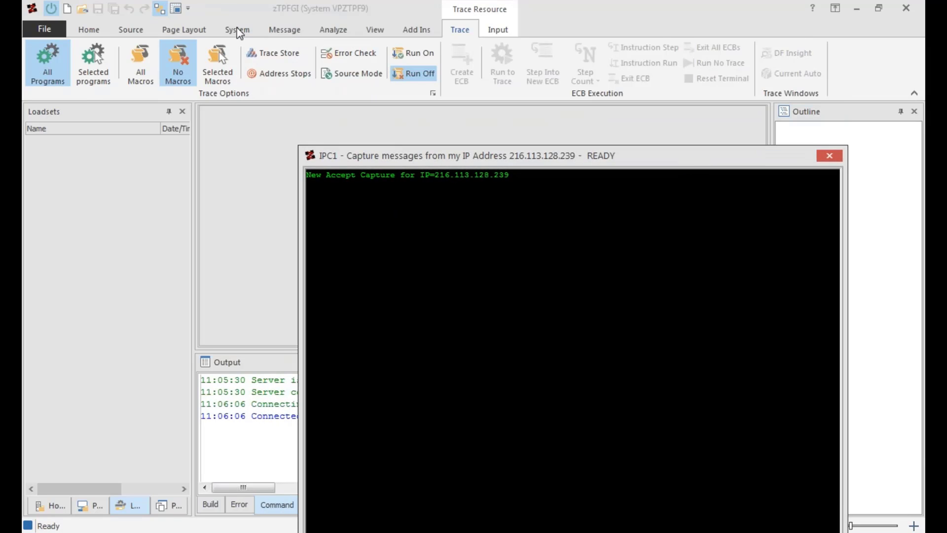
click(239, 30)
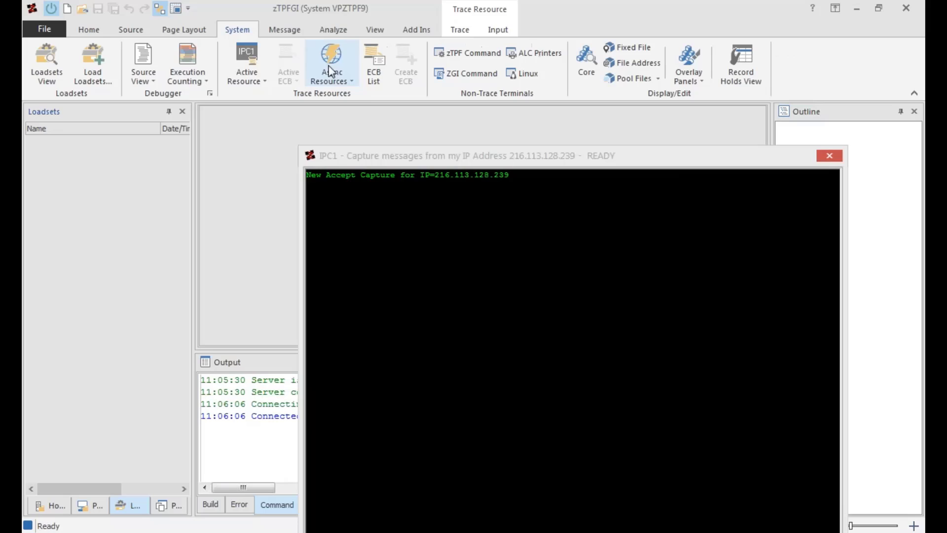
click(353, 86)
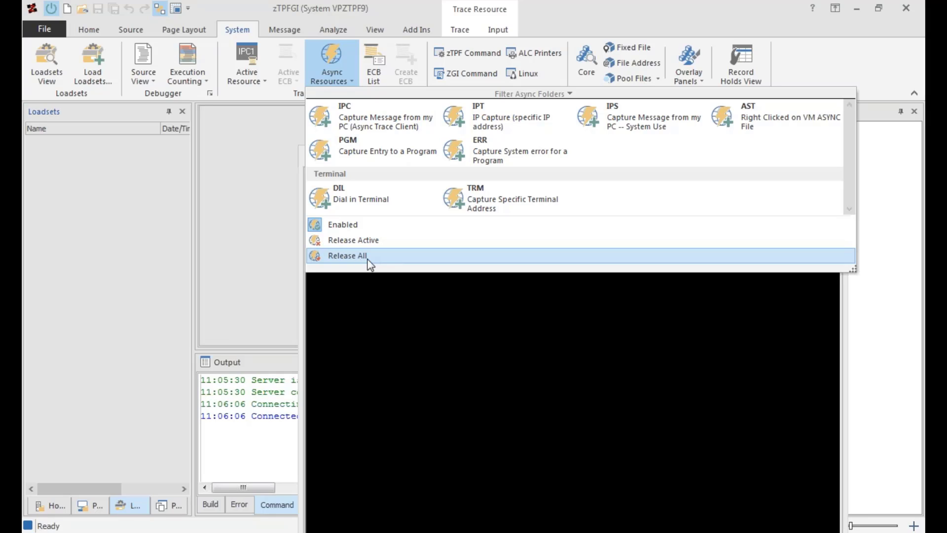
click(414, 369)
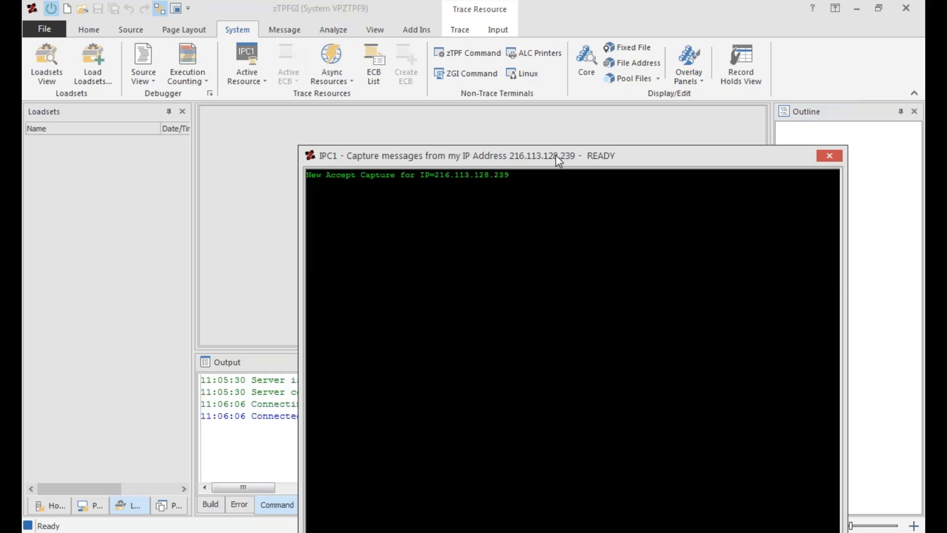
Create a PGM async resource that captures ECBs entering program APE4, alongside the IPC1 resource.
drag(556, 157, 549, 135)
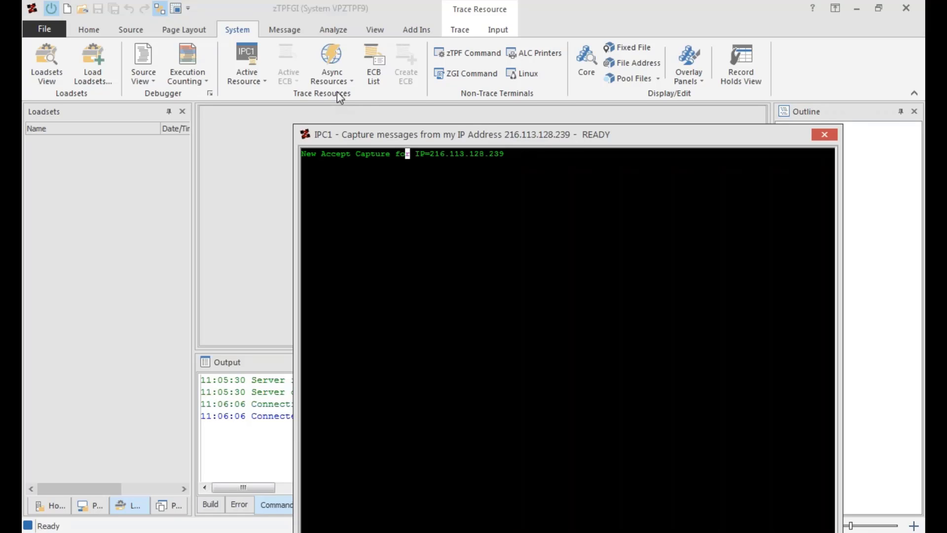
click(349, 81)
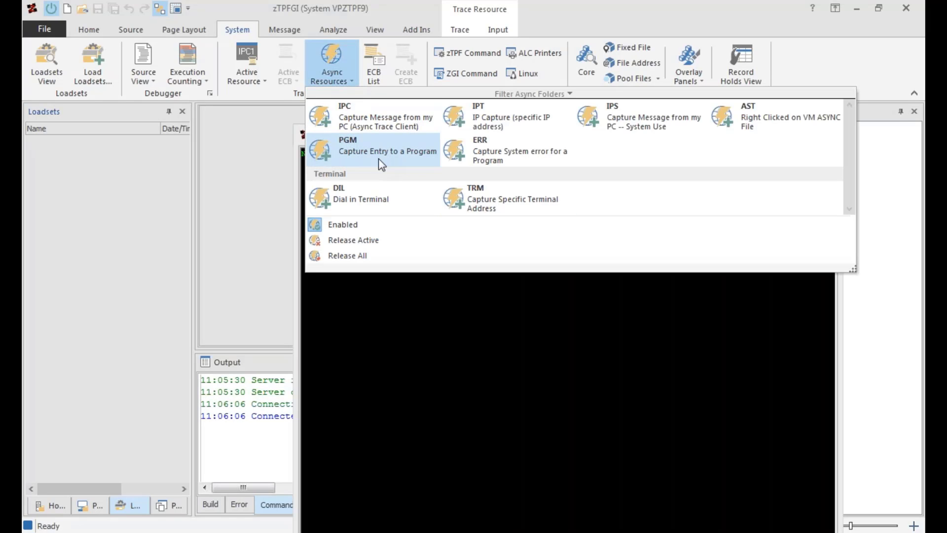
click(361, 147)
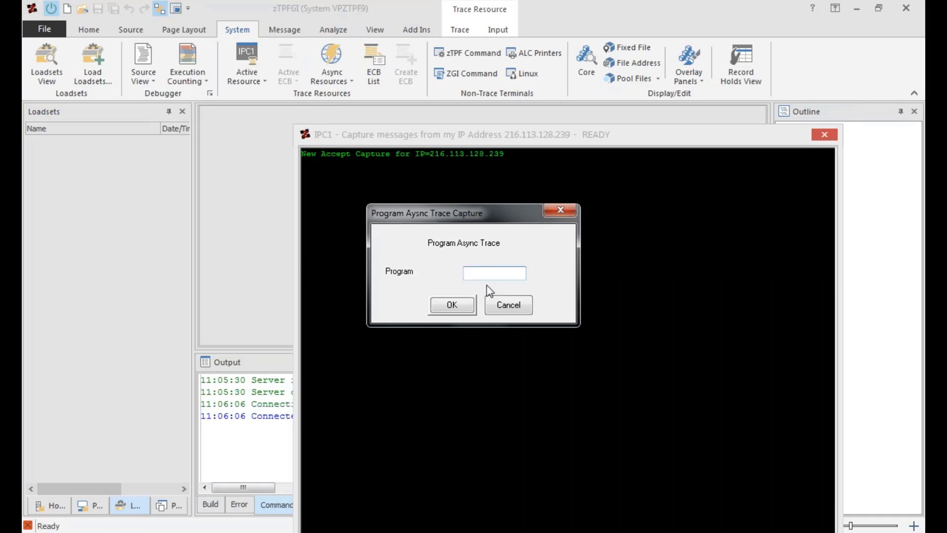
text(APE4)
click(459, 306)
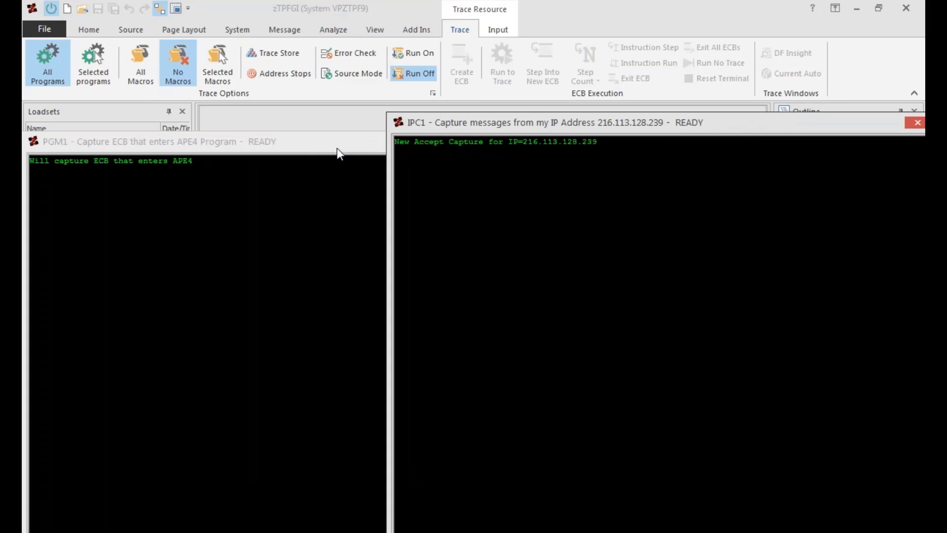
Rearrange the PGM1 and IPC1 trace windows beneath the ribbon, with IPC1 in front and both titles readable.
click(348, 148)
click(700, 127)
drag(745, 130, 750, 132)
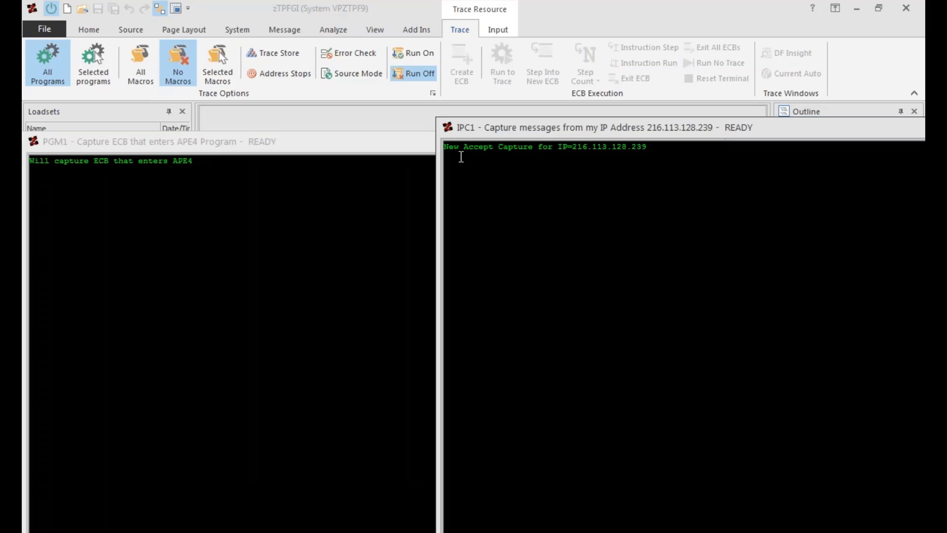
click(342, 143)
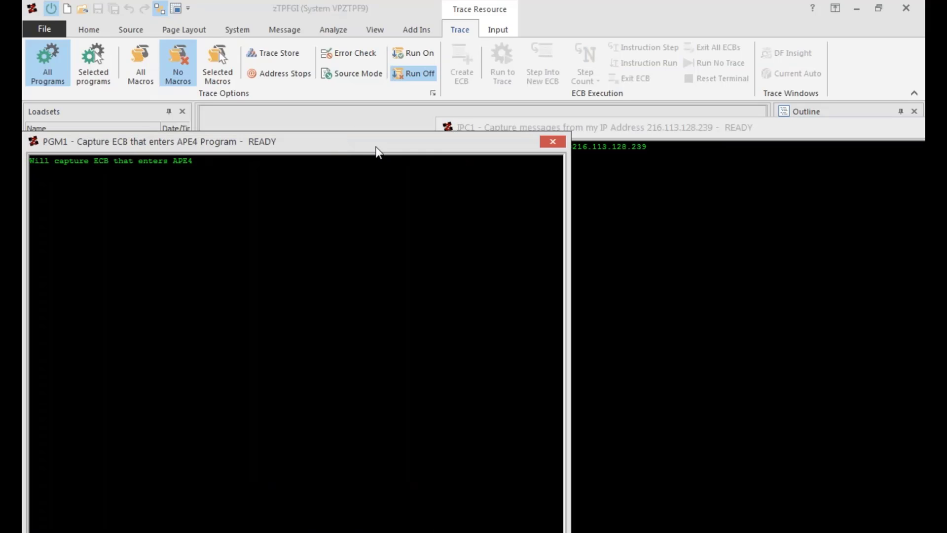
drag(376, 150, 493, 157)
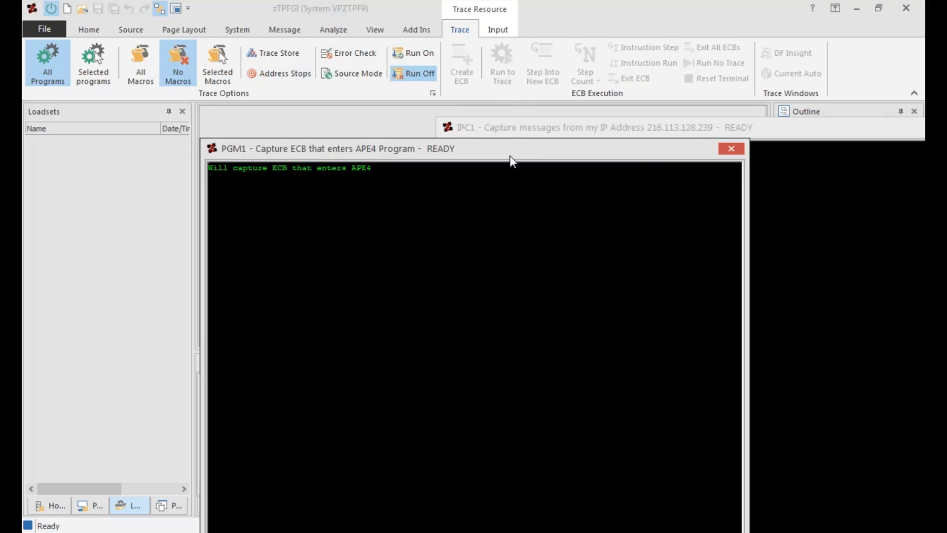
drag(509, 150, 333, 118)
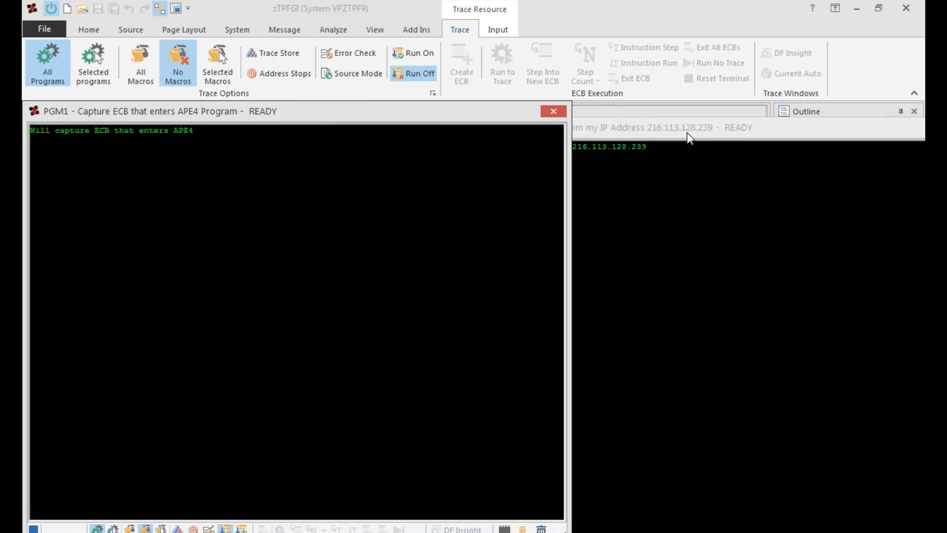
click(686, 128)
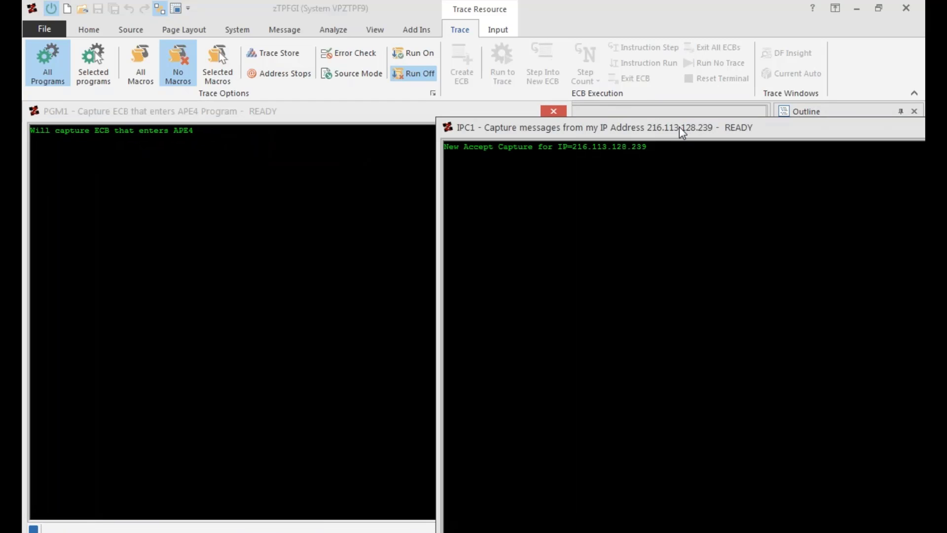
drag(663, 126, 554, 115)
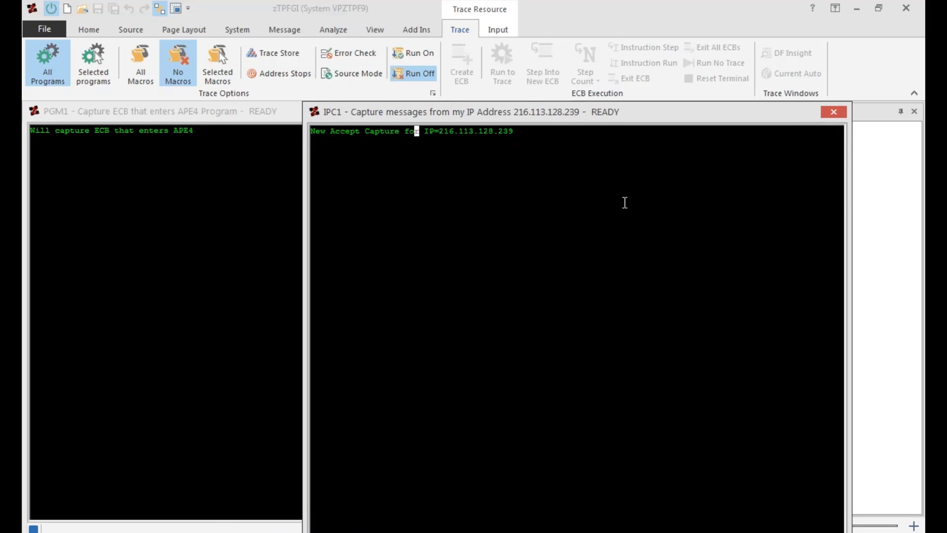
Review the release options in the IPC1 trace window and release all async resources.
right_click(391, 306)
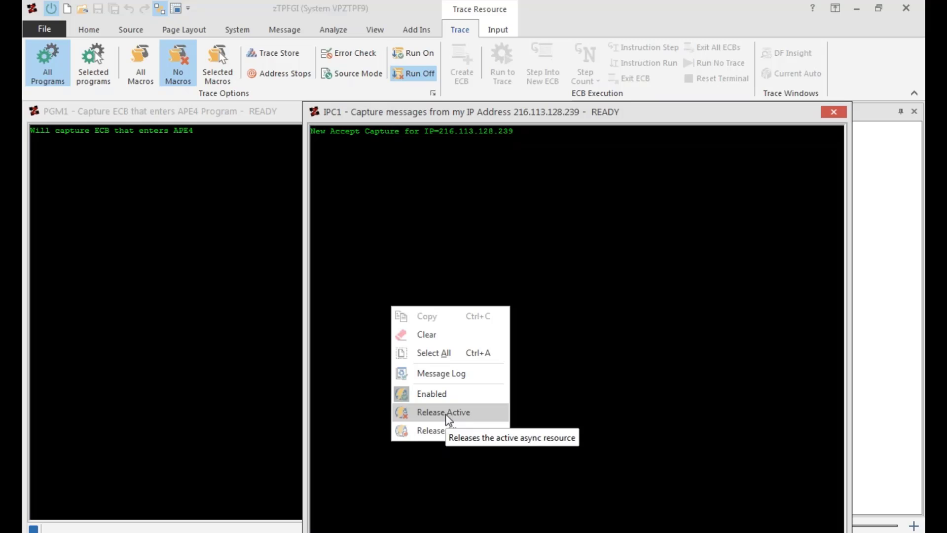
key(Escape)
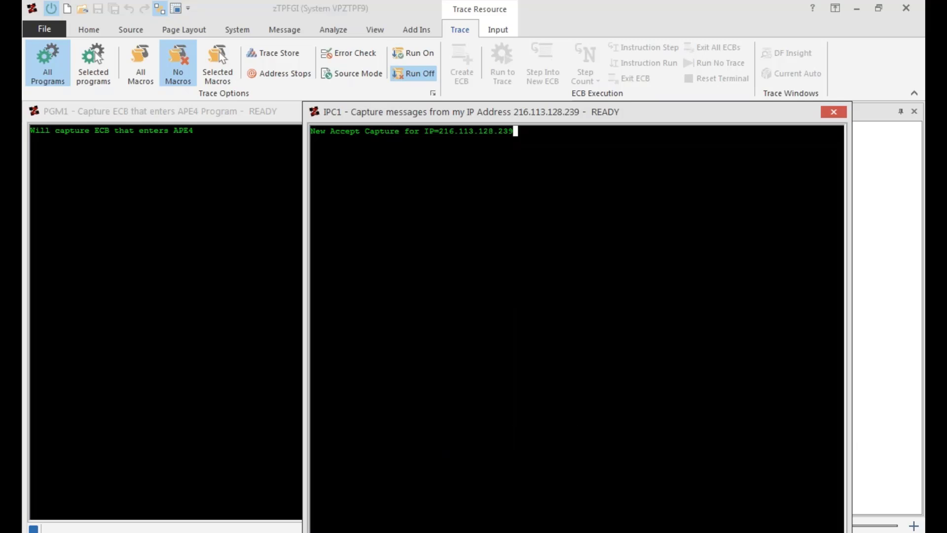
right_click(454, 268)
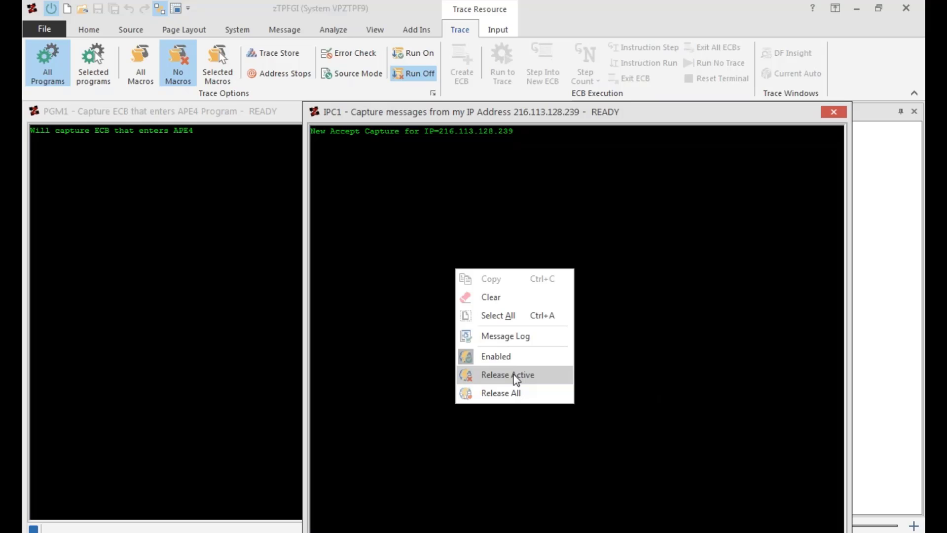
right_click(433, 211)
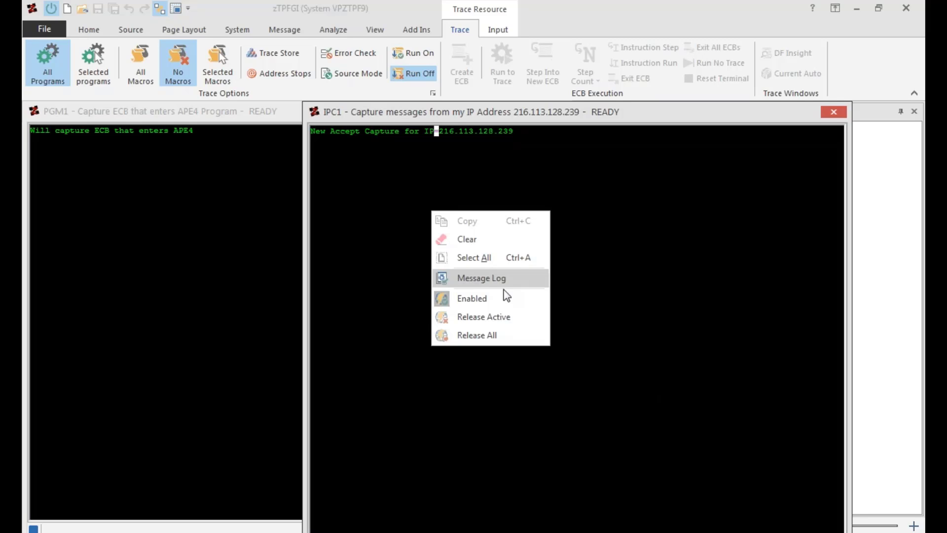
click(483, 332)
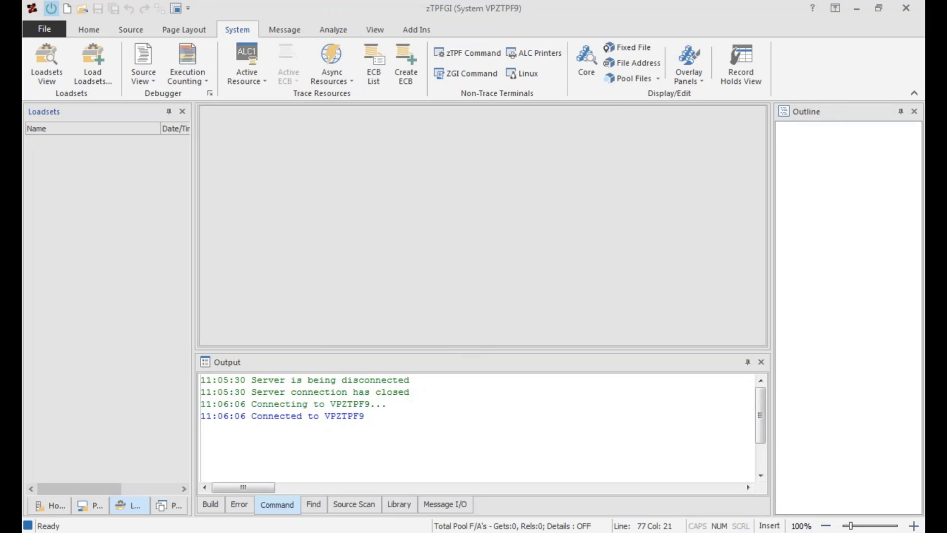
Switch to the zTPFGI_Async presentation in PowerPoint Viewer and review the list of demo options.
key(alt+Tab)
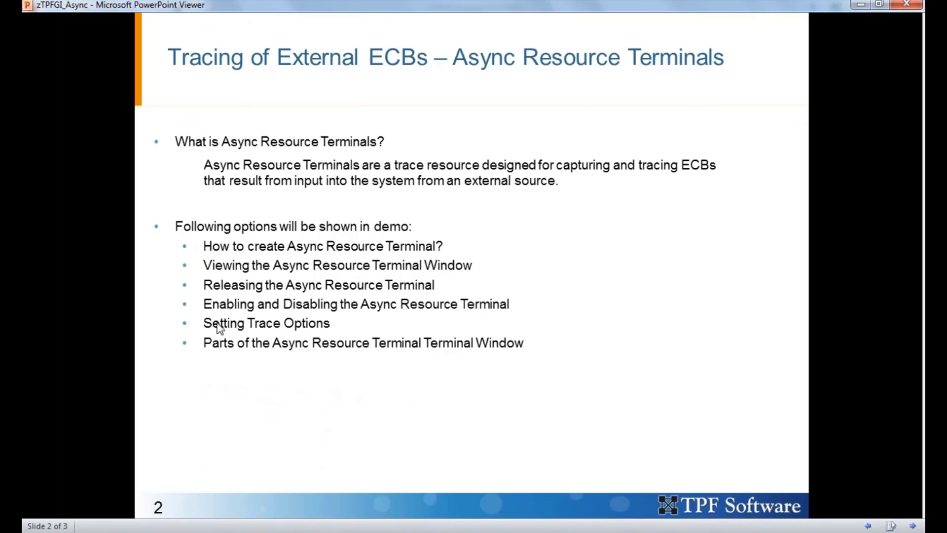
mouse_move(391, 532)
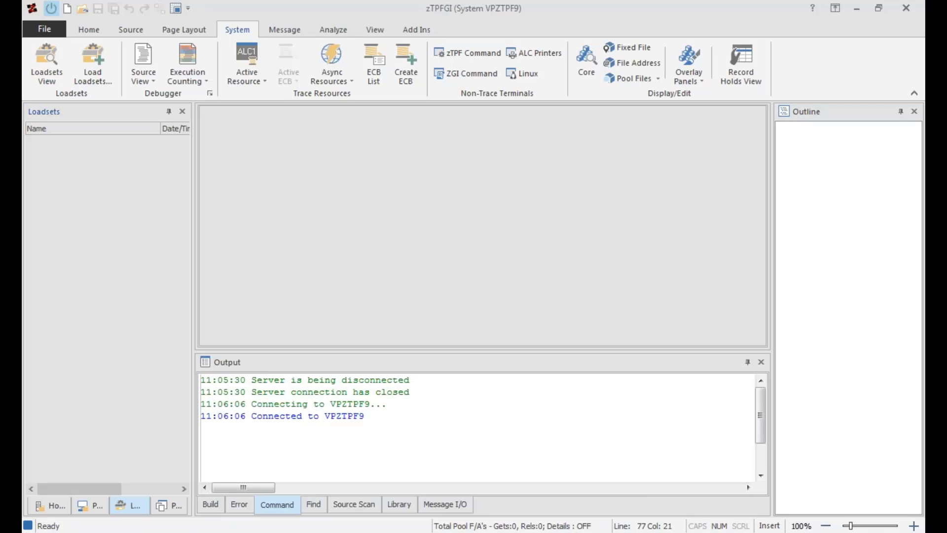
Create a PGM async resource in zTPFGI for program APE4 and move its trace window higher on the screen.
click(326, 83)
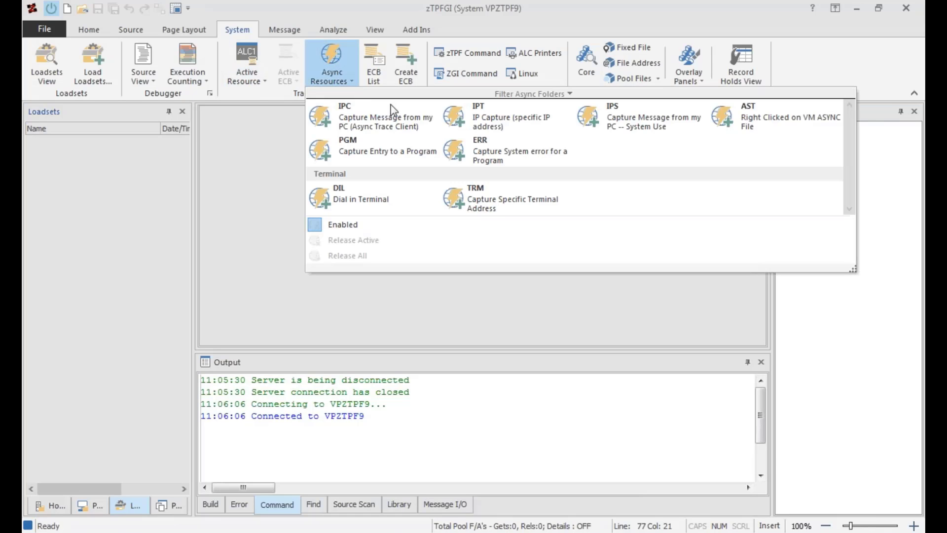
click(407, 157)
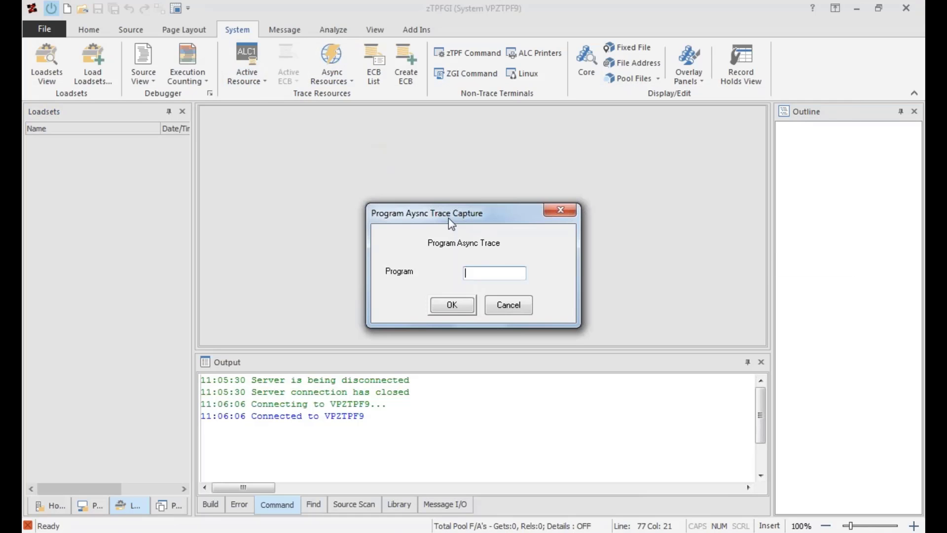
text(APE4)
key(Return)
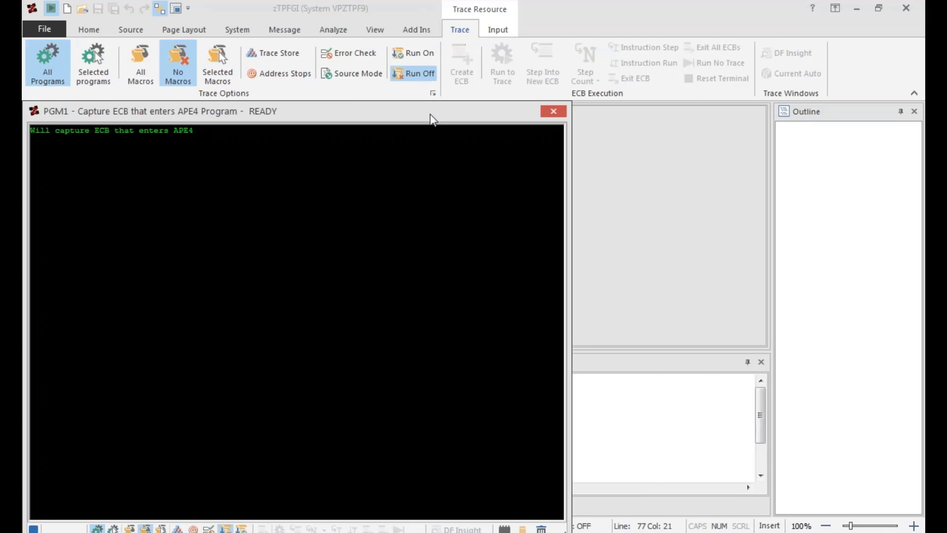
drag(431, 115, 568, 24)
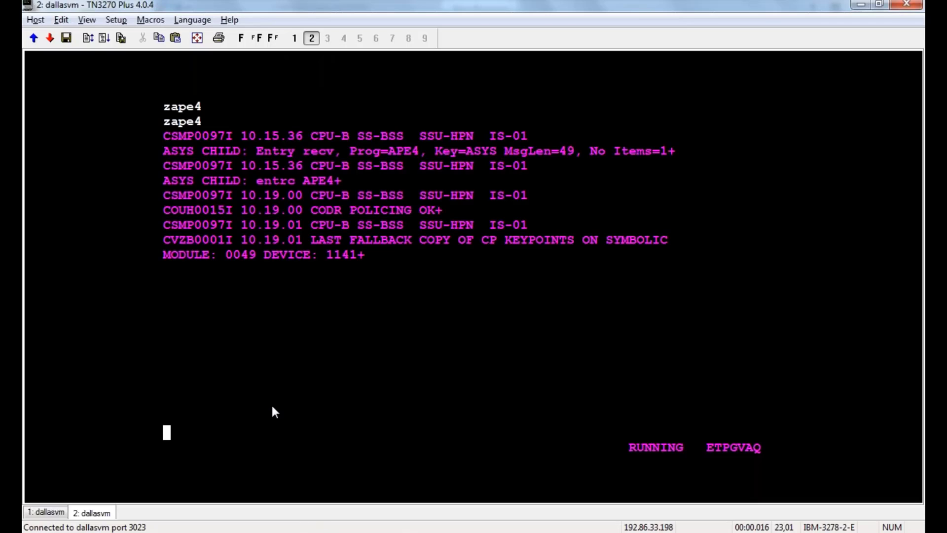
Switch to the TN3270 Plus terminal session and run zape4 to send an ECB into APE4.
text(zape4)
key(Return)
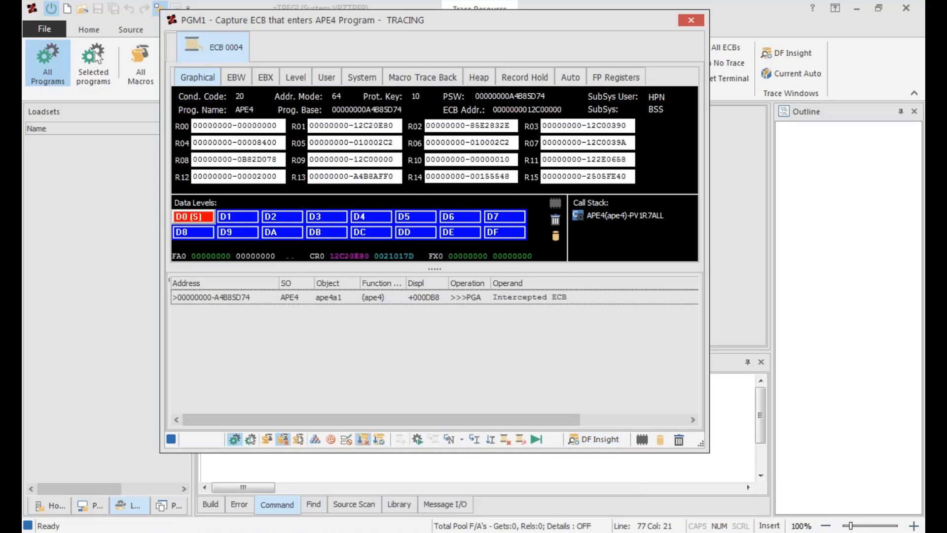
Move the PGM1 trace window clear of the trace options and examine its selected-macro trace settings without changing them.
mouse_move(534, 20)
mouse_down()
mouse_move(610, 121)
mouse_move(629, 125)
mouse_move(640, 67)
mouse_up()
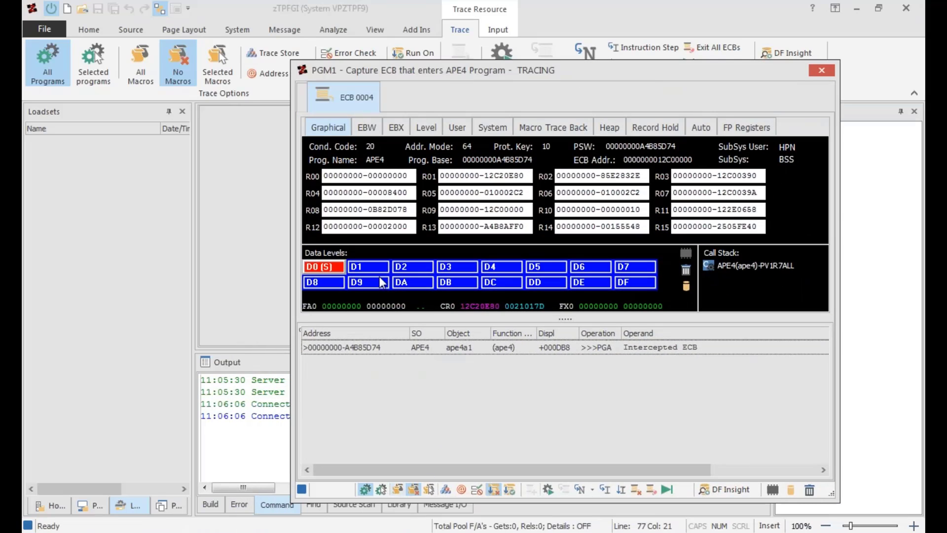
drag(558, 76, 592, 112)
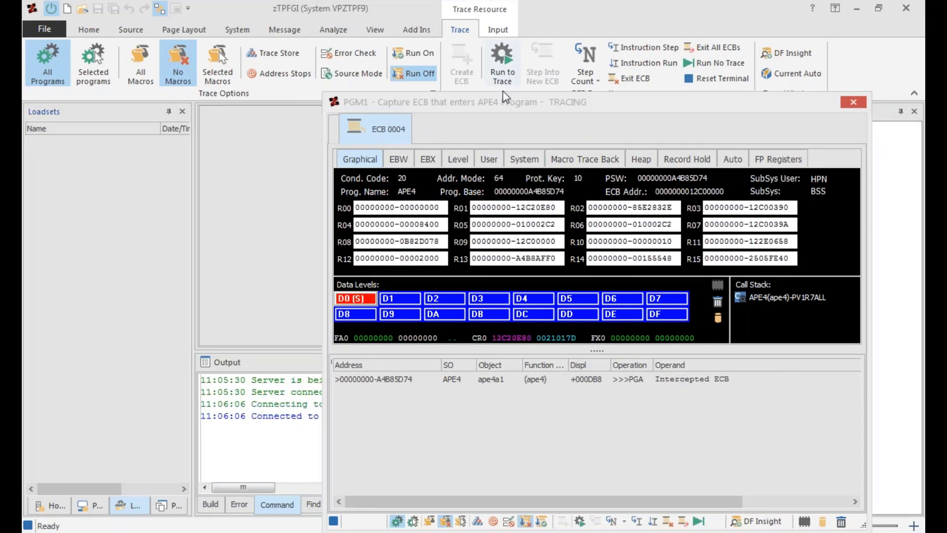
drag(504, 94, 510, 61)
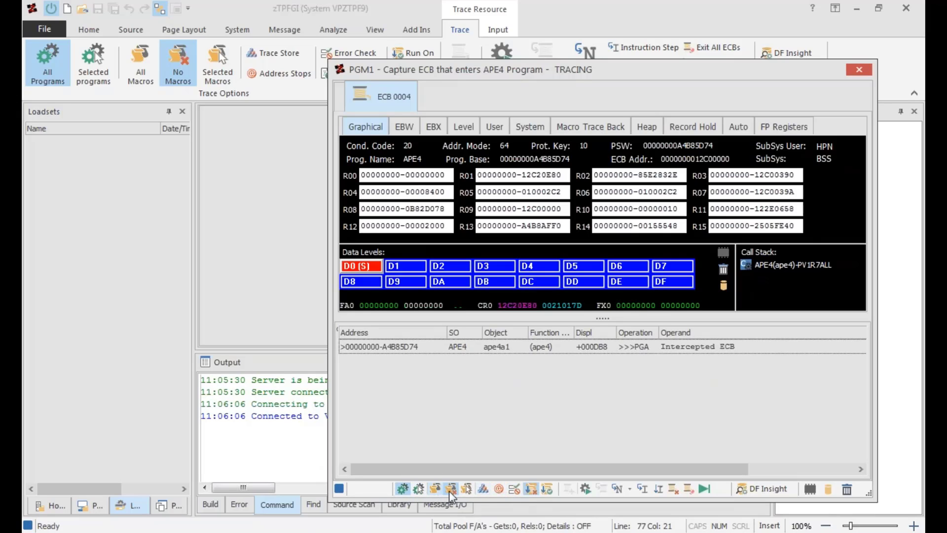
click(466, 490)
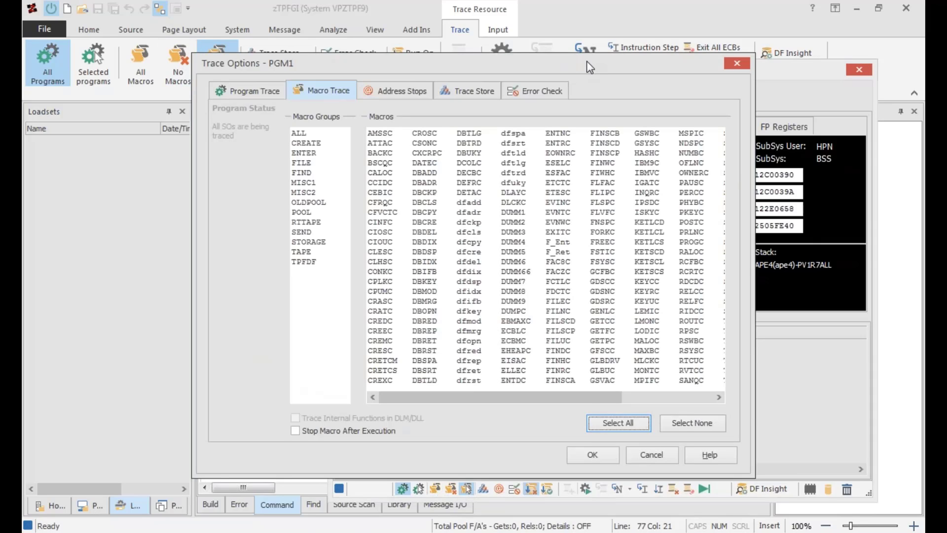
drag(587, 61, 584, 36)
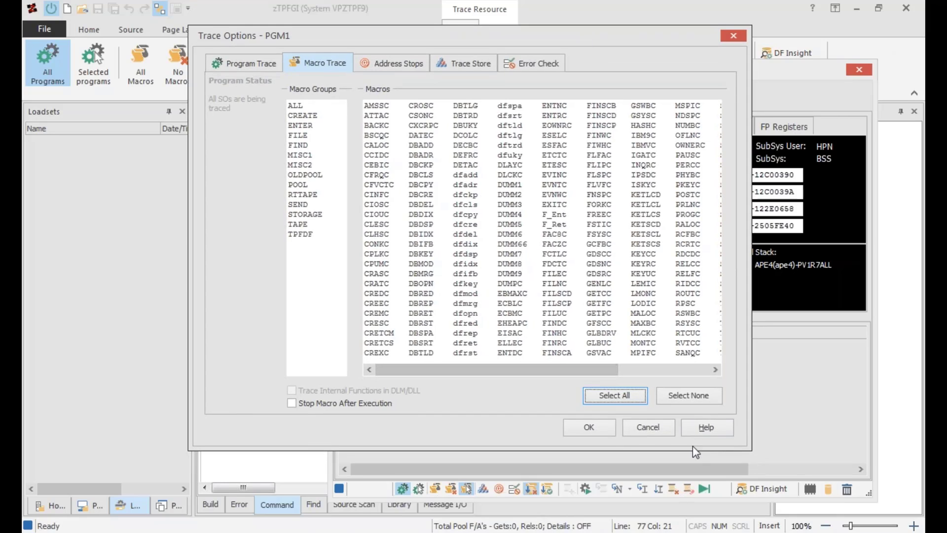
click(655, 428)
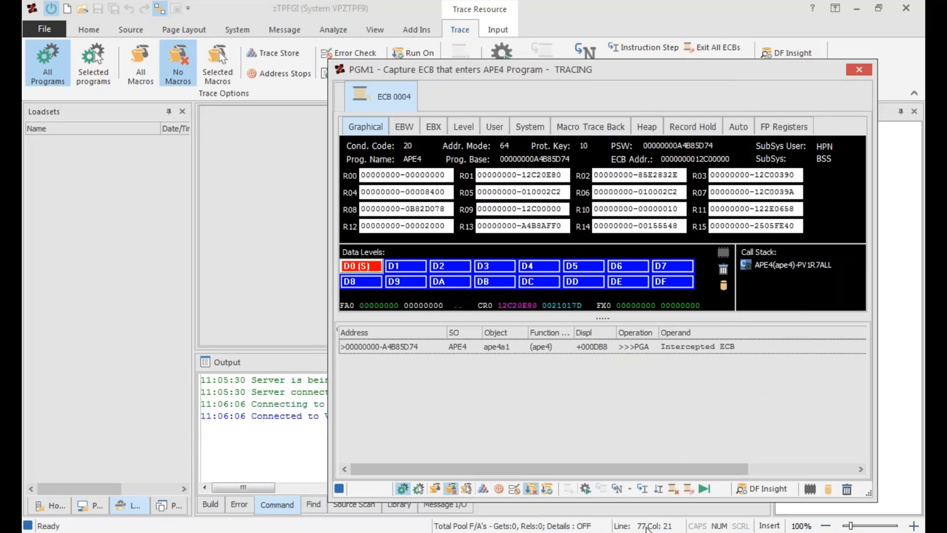
Run the captured APE4 ECB with no trace and release all async resources from the PGM1 window.
click(702, 489)
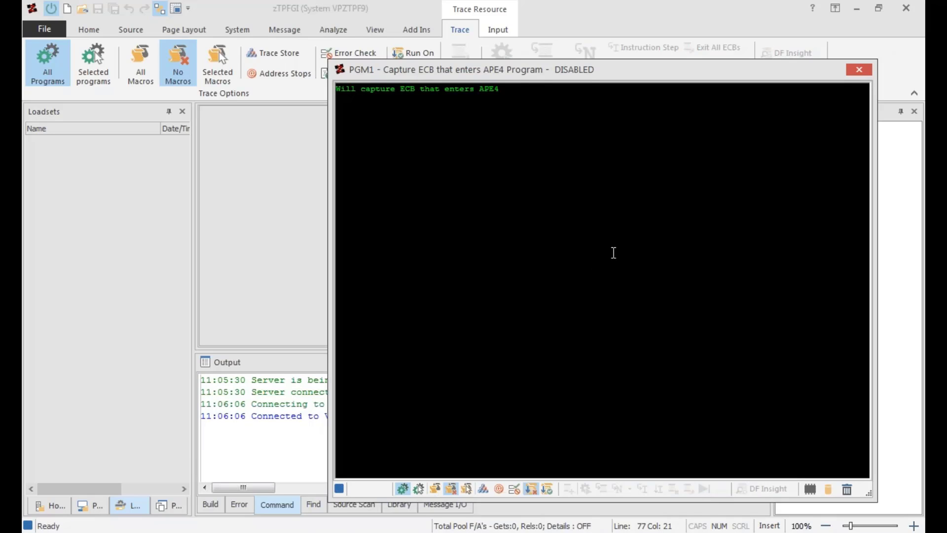
right_click(539, 247)
click(583, 370)
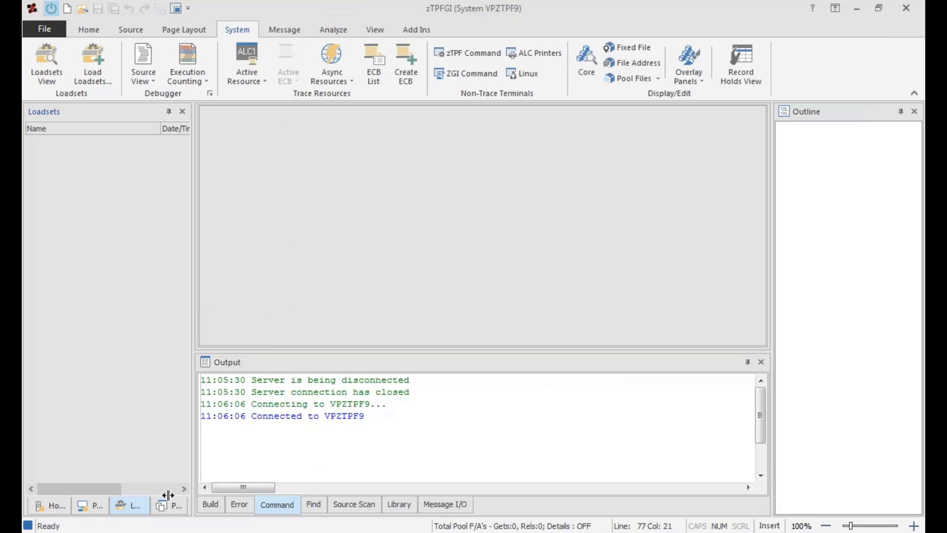
Widen the Loadsets view and add the shared object ape4 to it.
drag(194, 495, 297, 495)
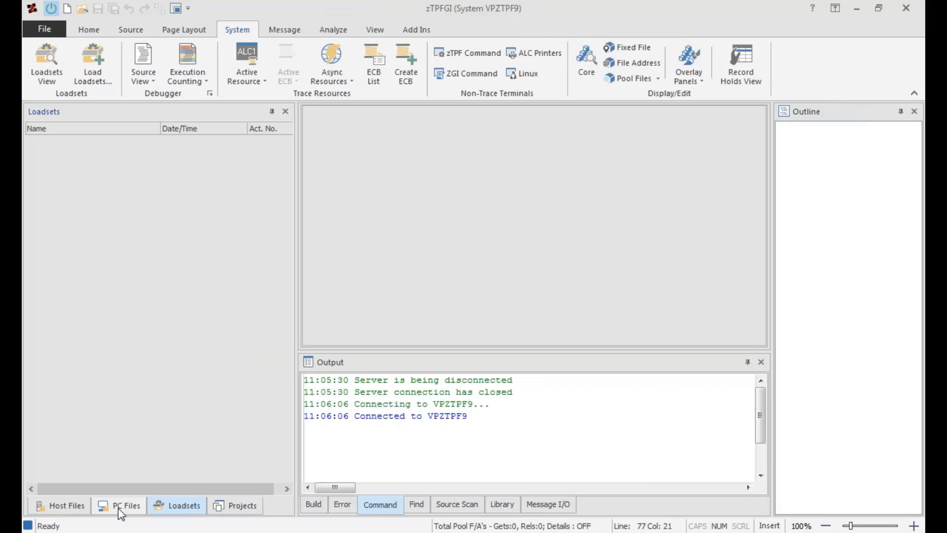
right_click(83, 223)
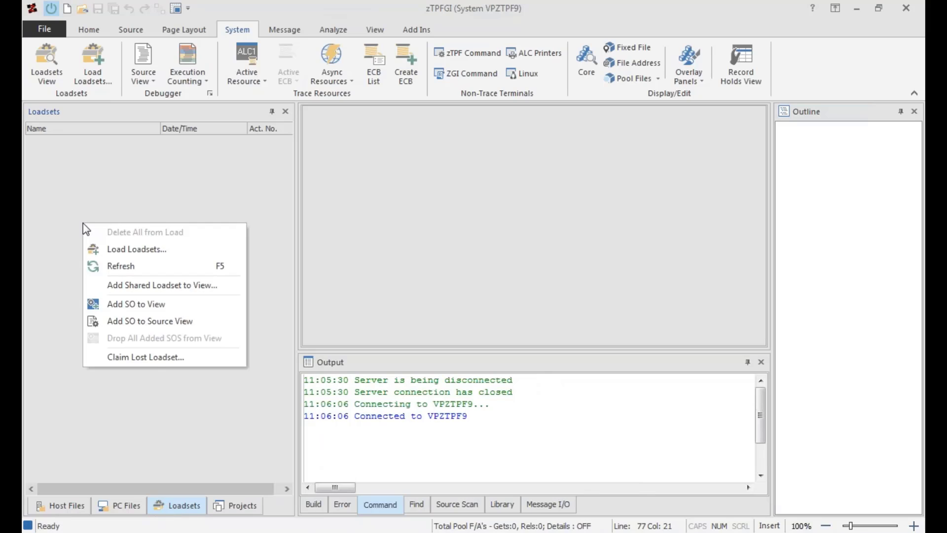
click(149, 304)
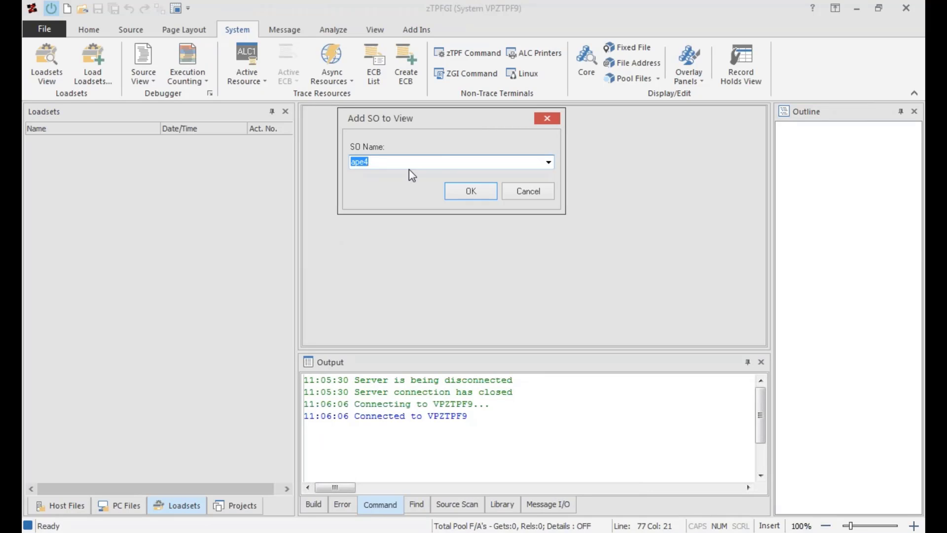
drag(472, 116, 480, 124)
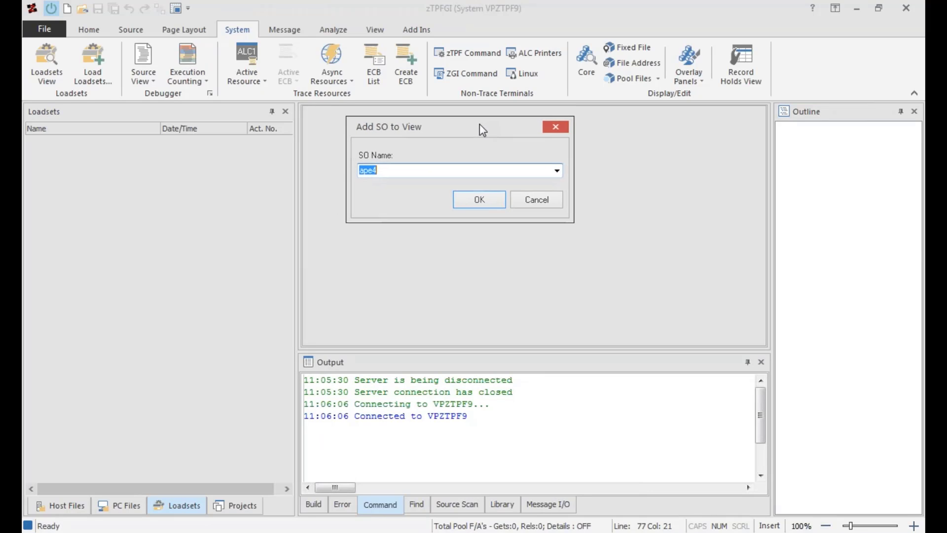
click(487, 196)
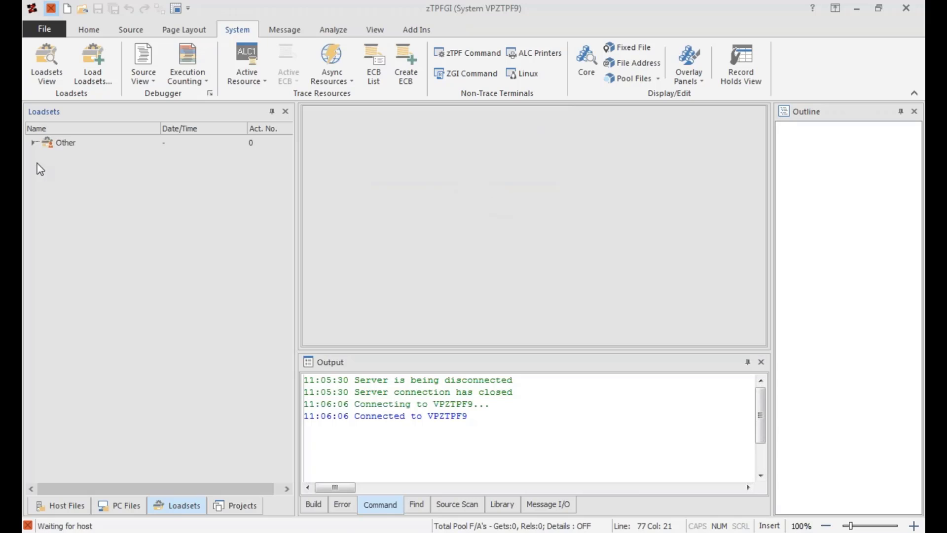
Expand the Other loadset and open the APE4 object ape4a1 for tracing in source view.
click(33, 143)
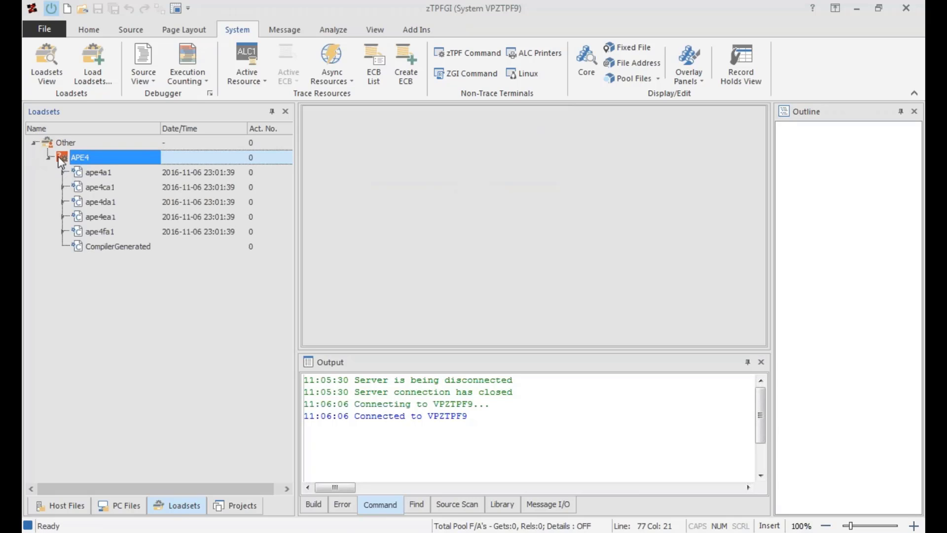
right_click(89, 172)
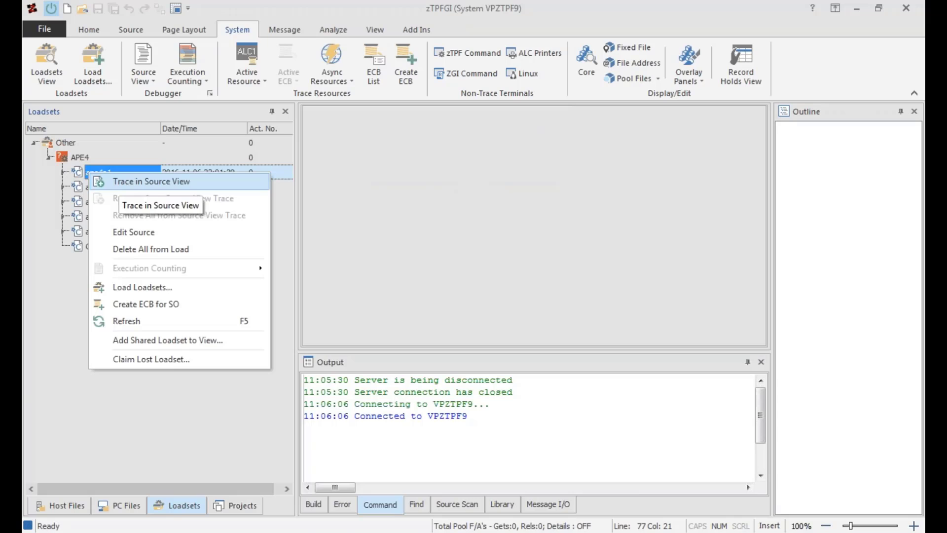
key(Return)
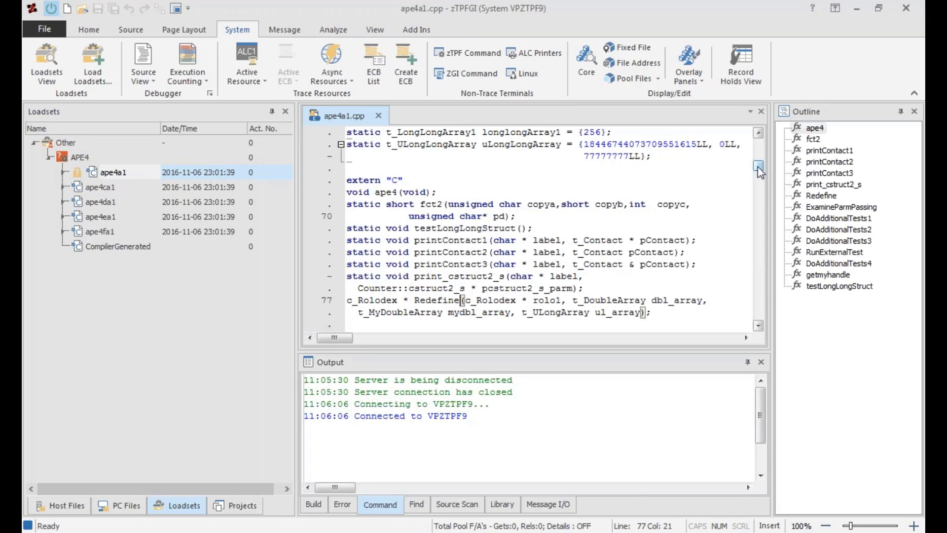
Create a PGM async resource that captures ECBs entering the program APE4.
mouse_move(758, 169)
mouse_down()
mouse_move(759, 185)
mouse_move(759, 174)
mouse_up()
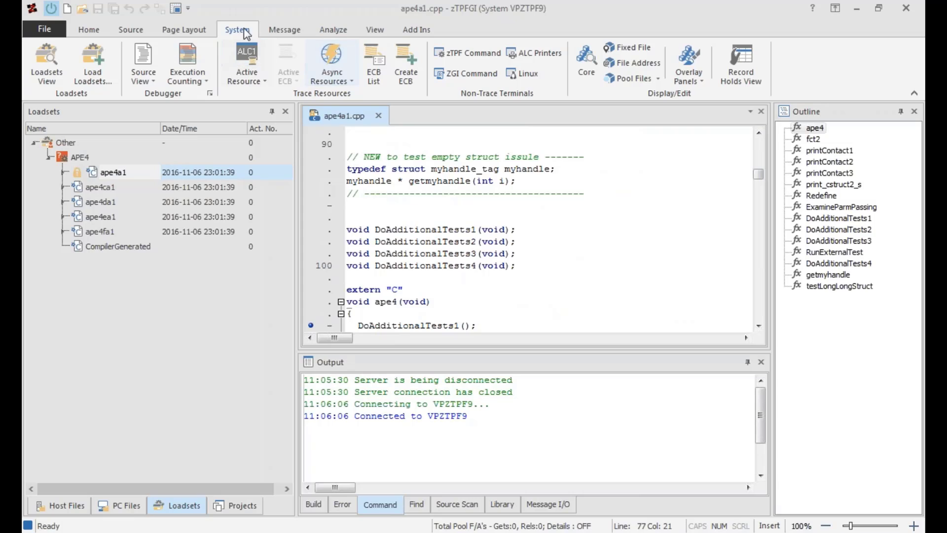
click(345, 82)
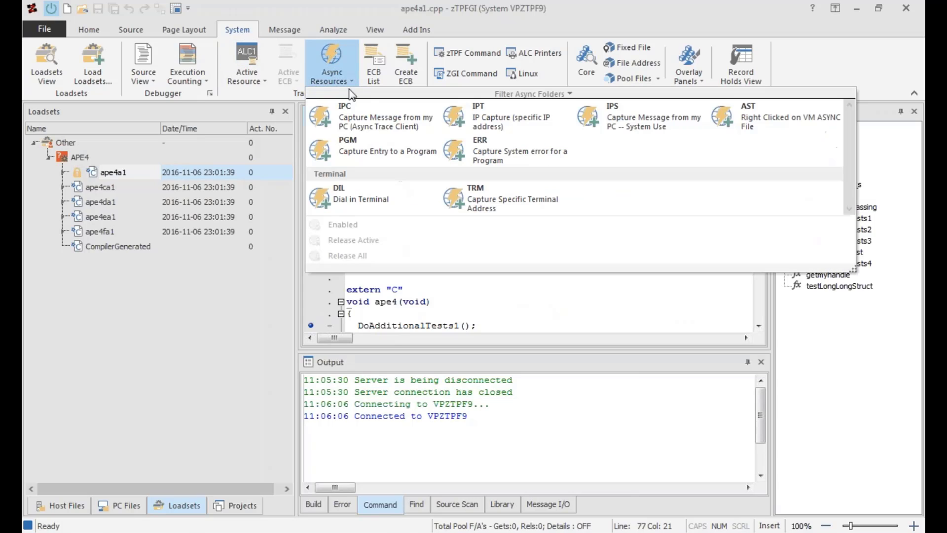
click(375, 155)
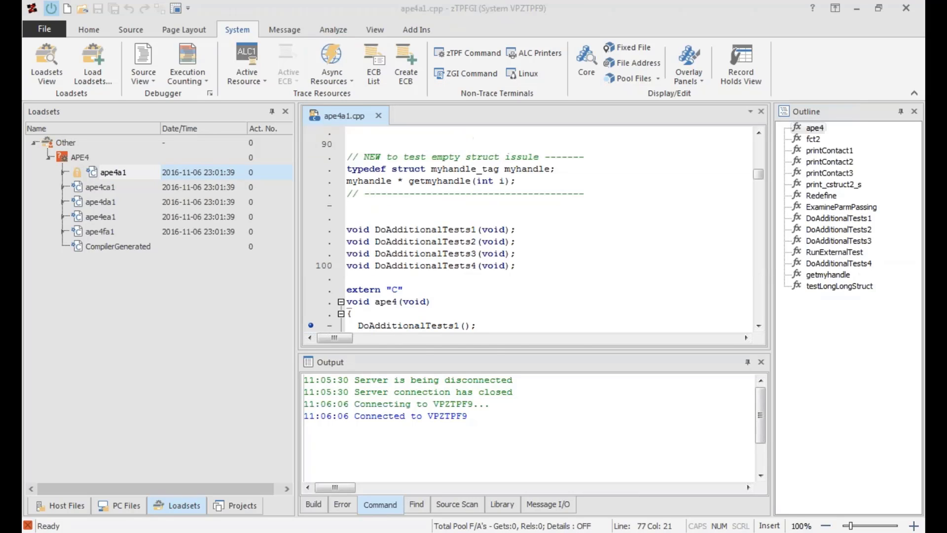
click(477, 274)
text(APE4)
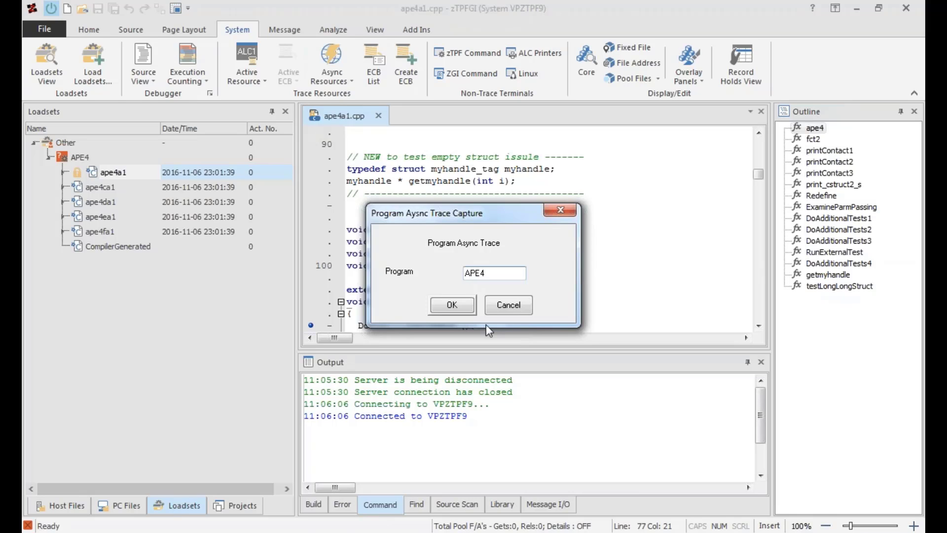
click(464, 306)
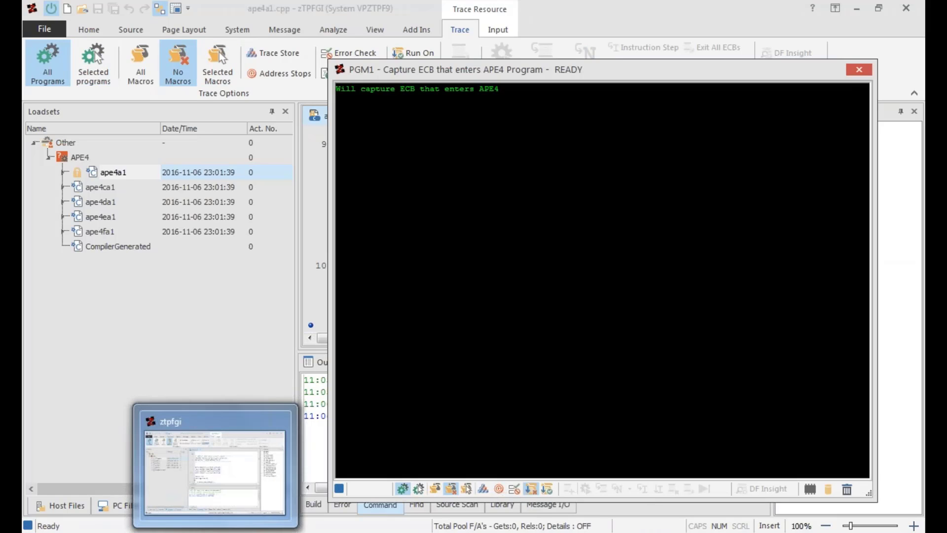
Switch to the TN3270 Plus terminal, send the entry zape4, and return to zTPFGI.
click(305, 532)
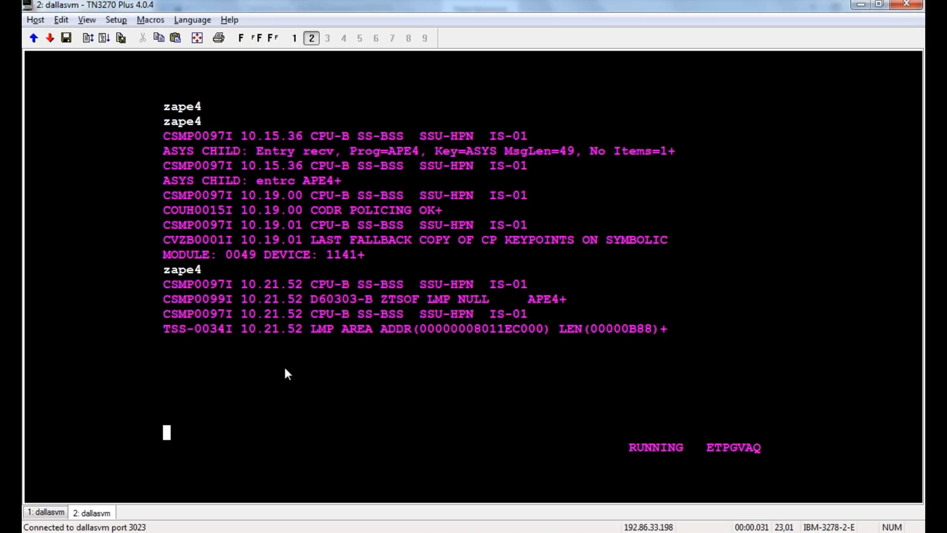
text(zapea)
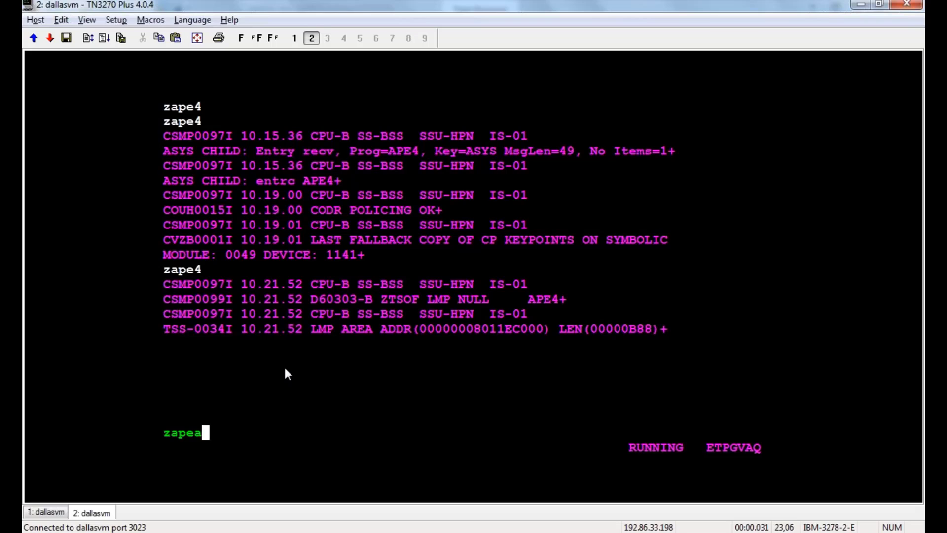
key(BackSpace)
text(e4)
key(Return)
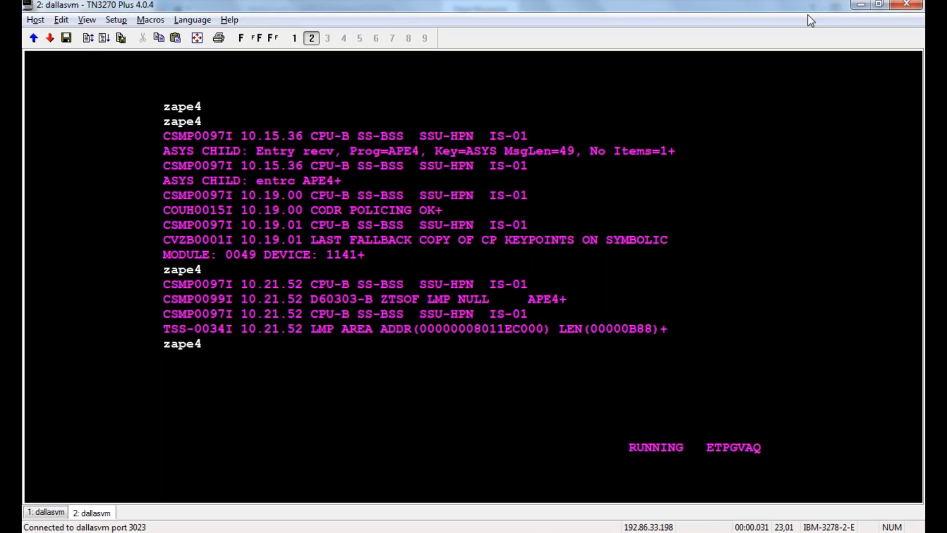
click(860, 5)
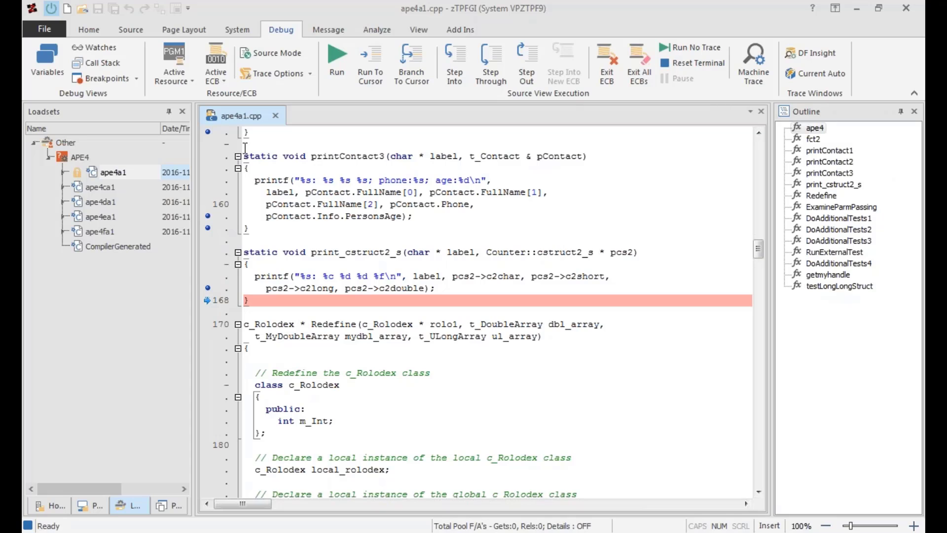
Step into the ape4a1.cpp source repeatedly until execution reaches line 112, and choose ECB 0010 as the active ECB.
scroll(249, 146, up, 3)
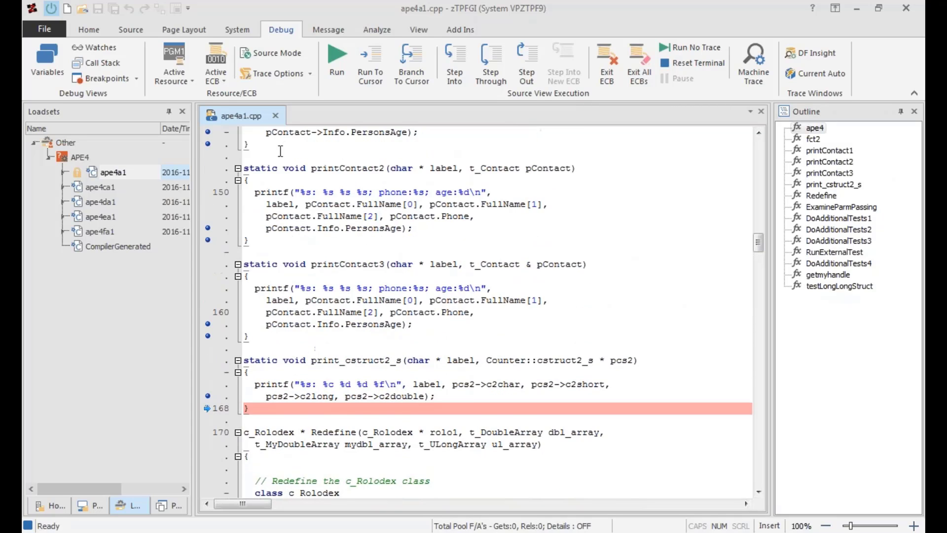
scroll(273, 133, down, 2)
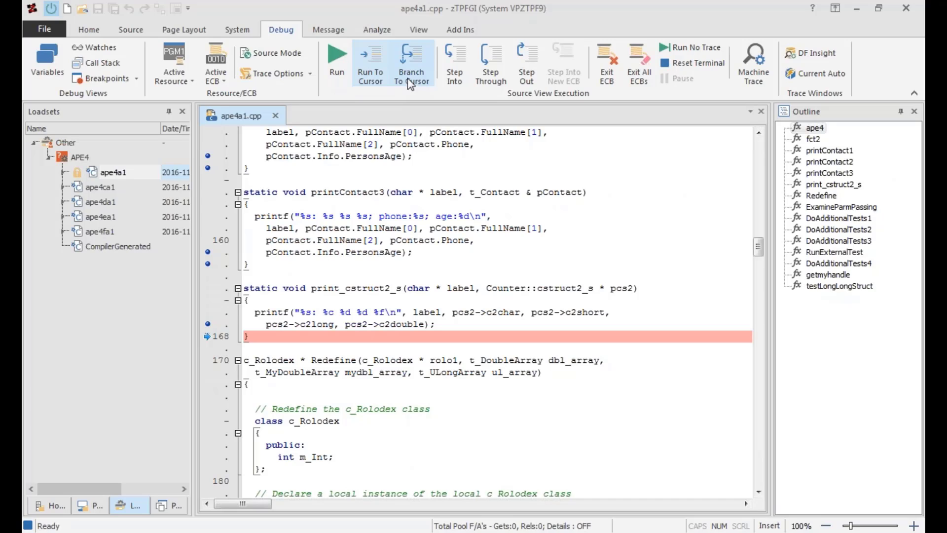
click(454, 75)
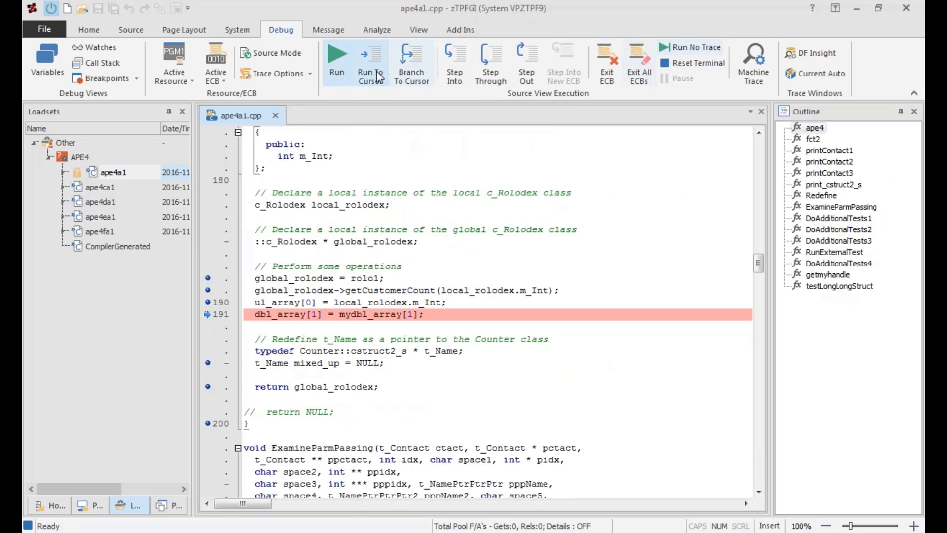
click(454, 77)
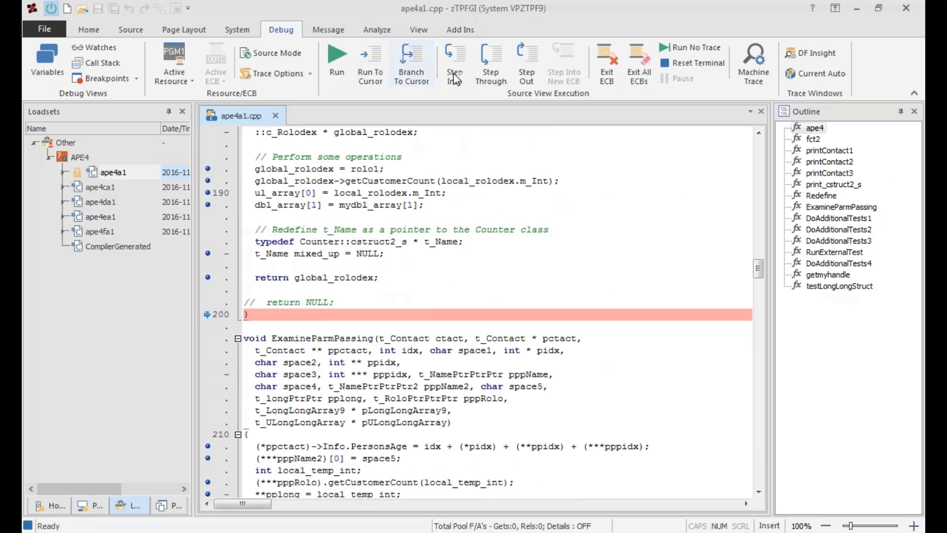
click(455, 78)
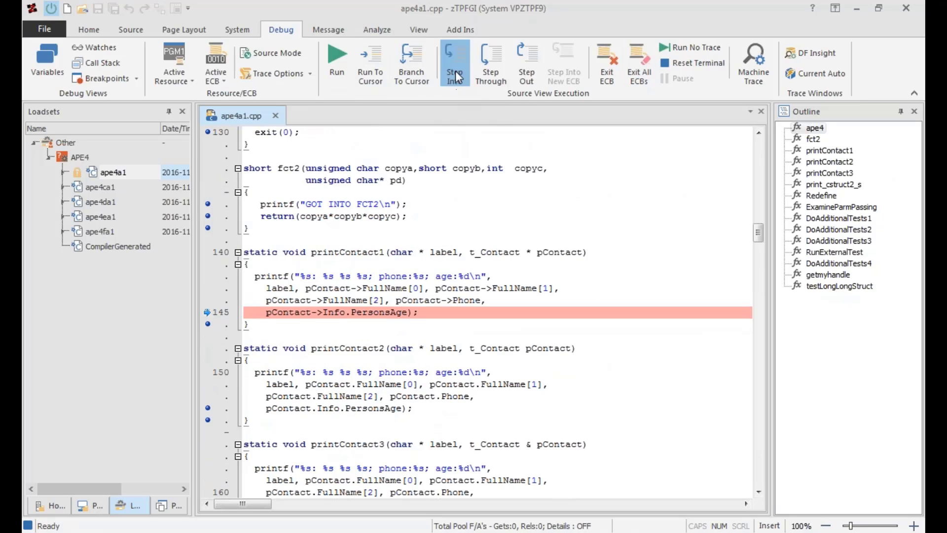
click(455, 77)
click(455, 77)
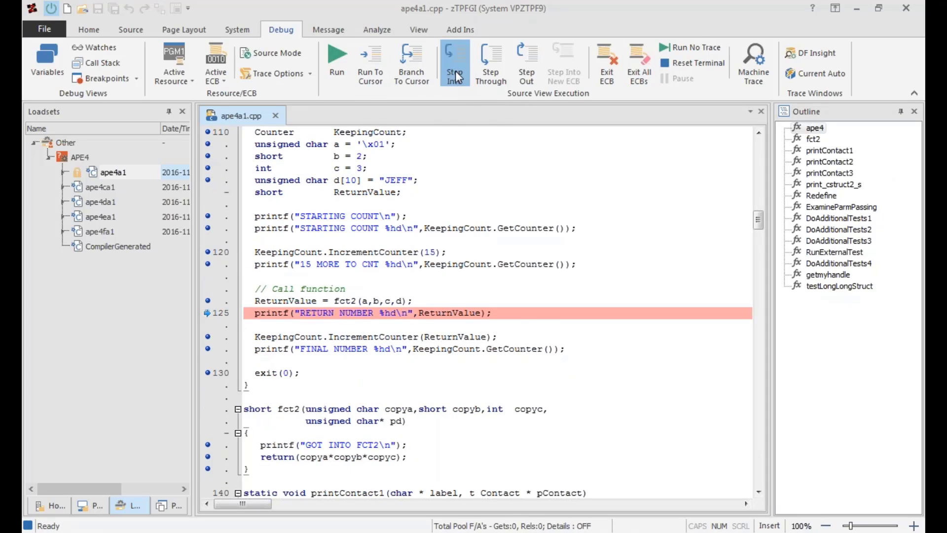
click(455, 77)
click(454, 73)
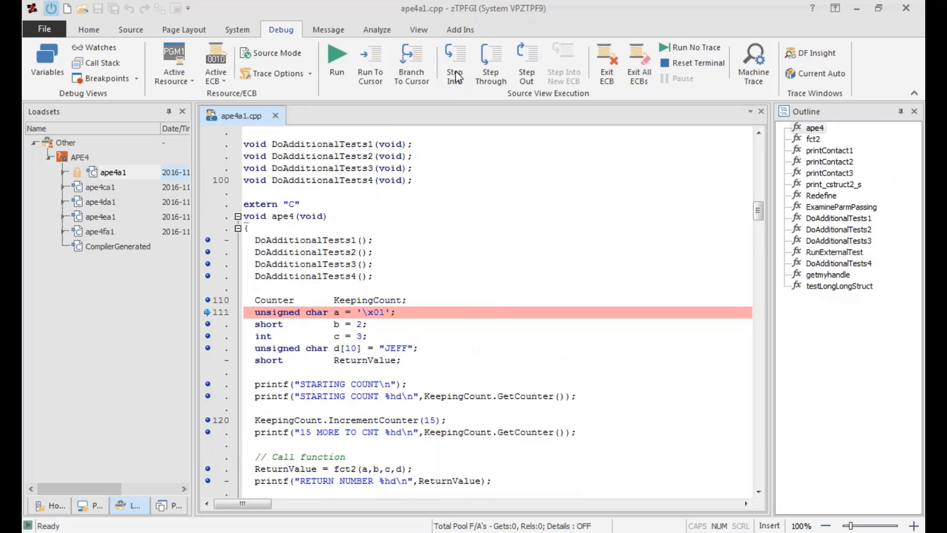
click(455, 73)
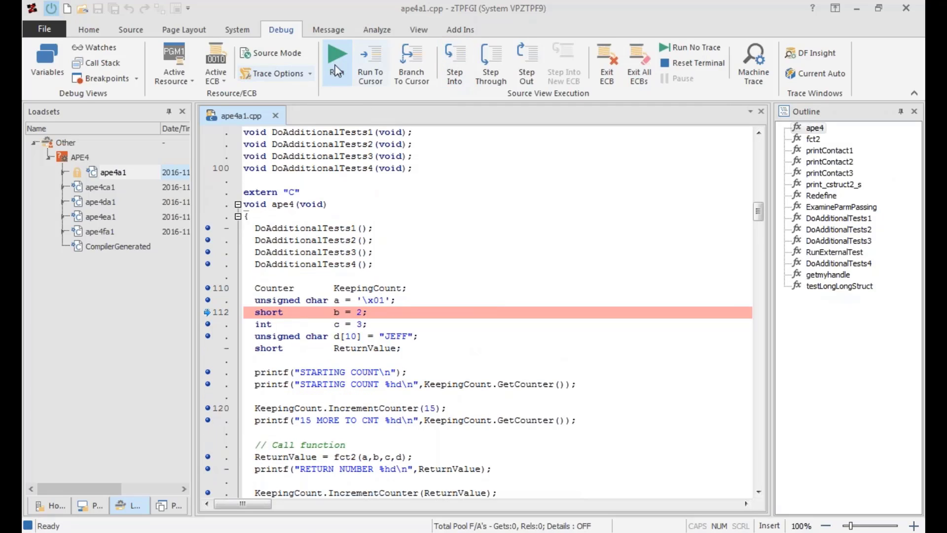
click(223, 87)
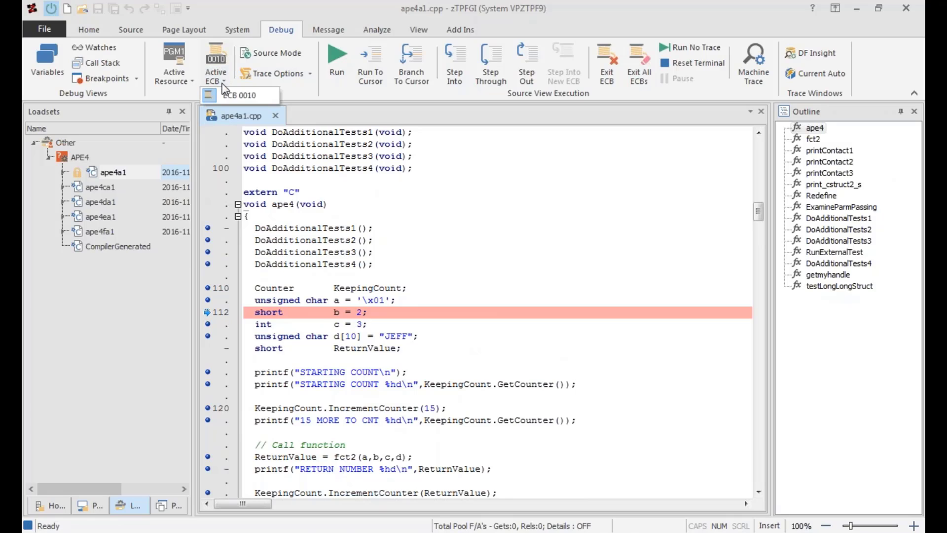
click(222, 95)
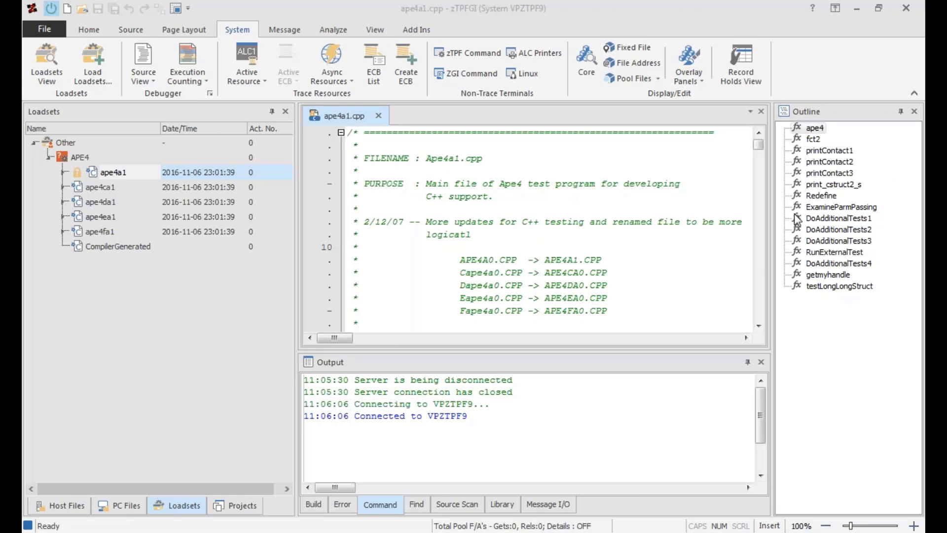
Review the async resource types available for capturing ECBs, without creating one.
click(350, 81)
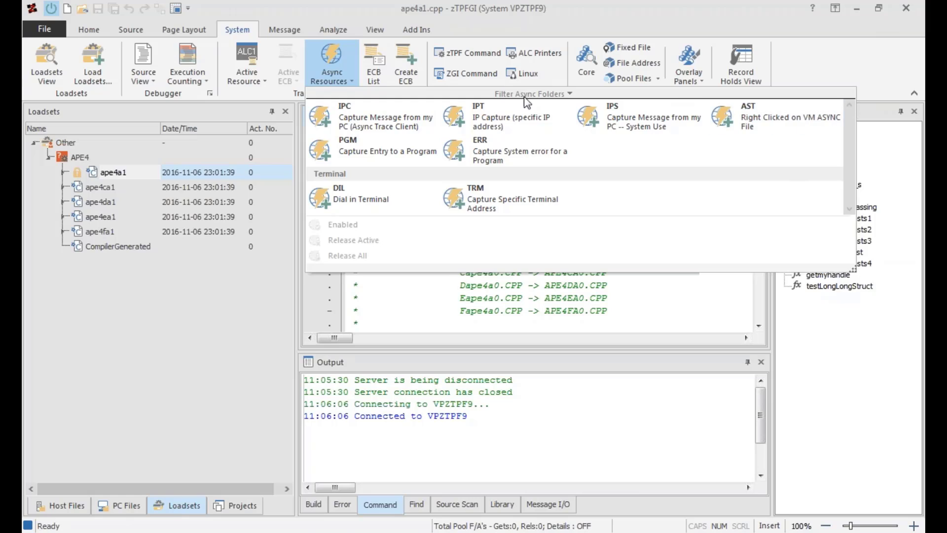
click(342, 51)
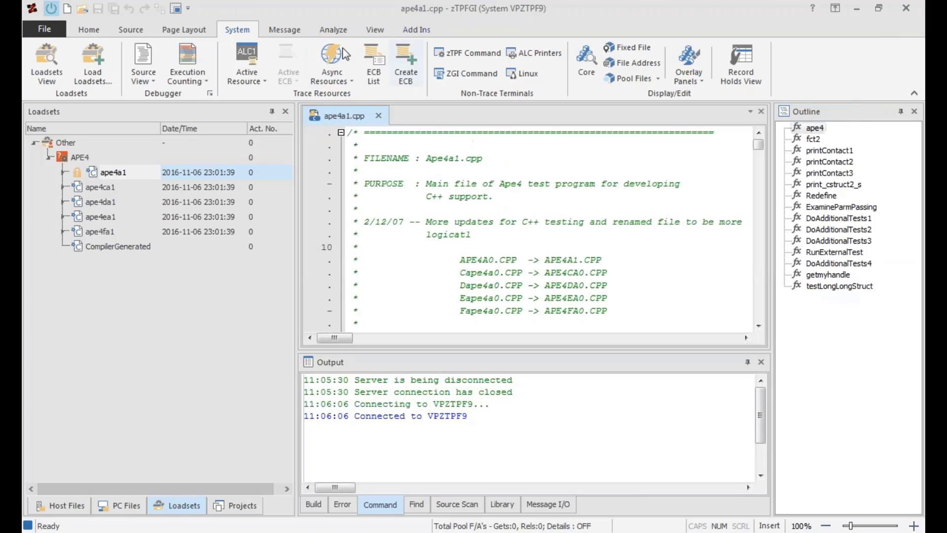
click(352, 83)
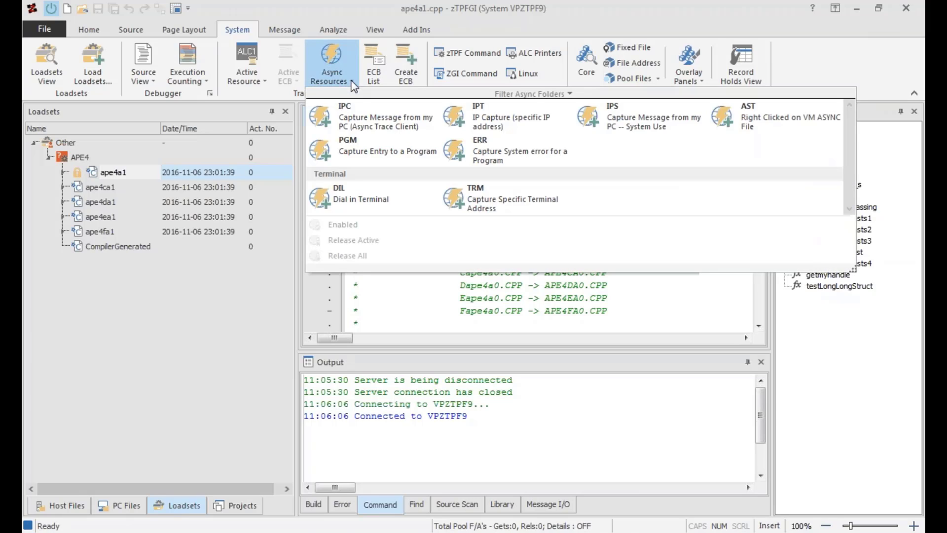